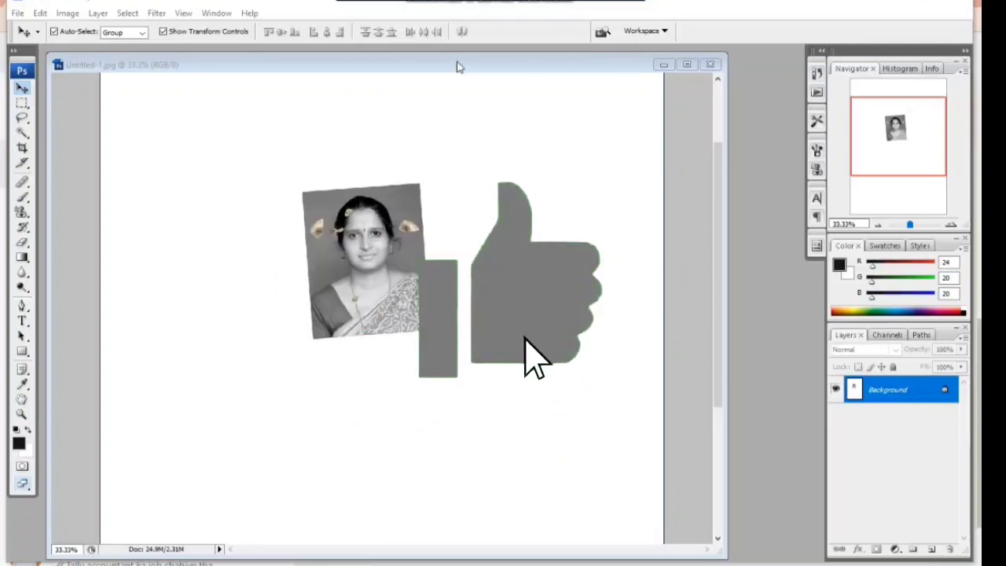
Move the photo's document window to the left and select the Crop Tool
drag(458, 66, 332, 75)
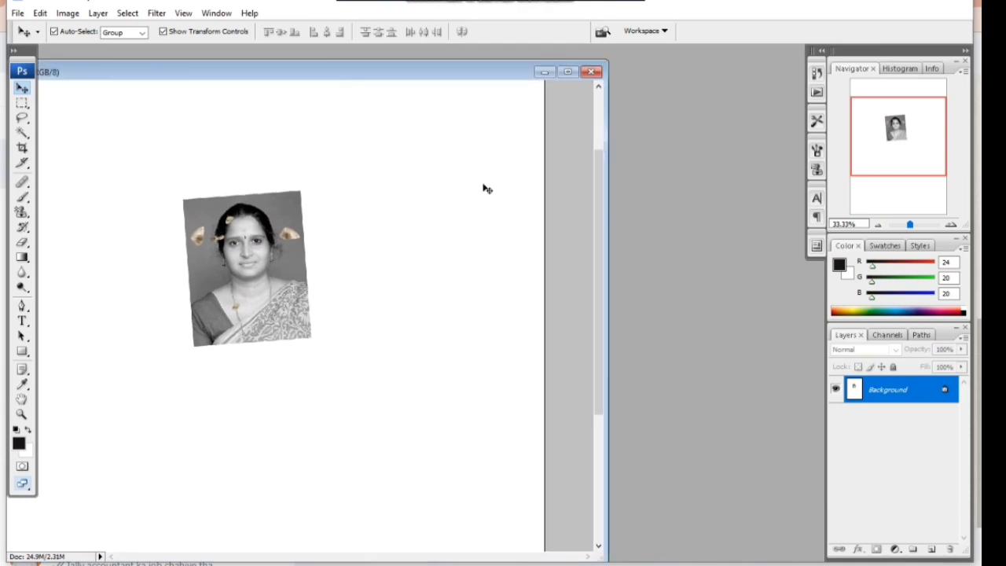
click(22, 148)
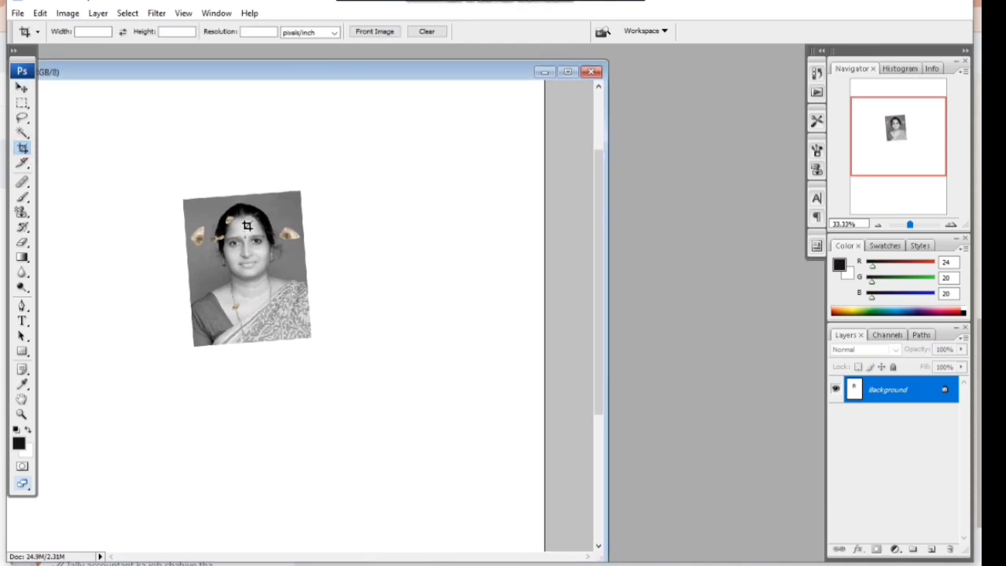
Straighten the tilted photo by rotating a selection around it about 4.8° with Free Transform
key(m)
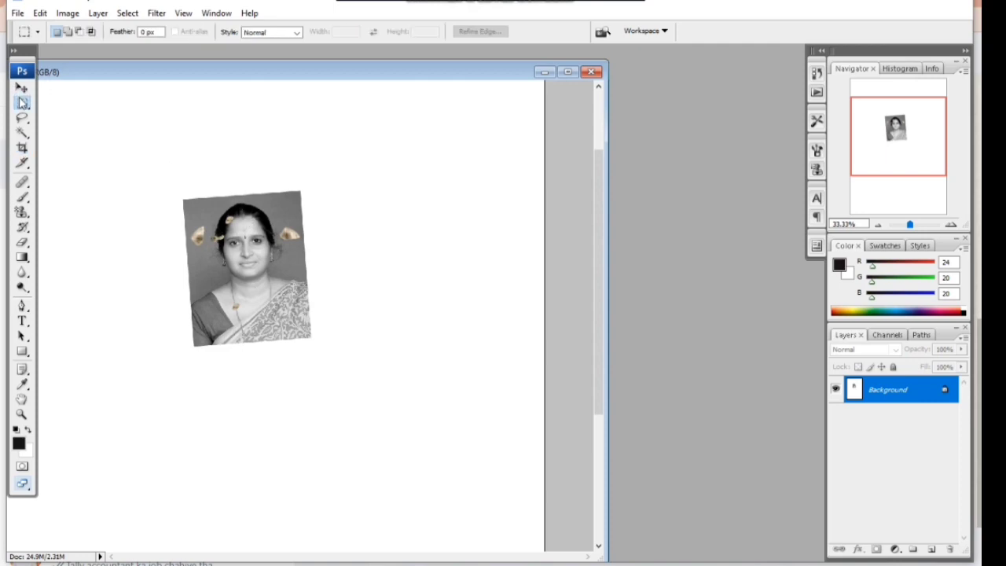
drag(140, 158, 357, 377)
key(ctrl+t)
drag(380, 146, 385, 161)
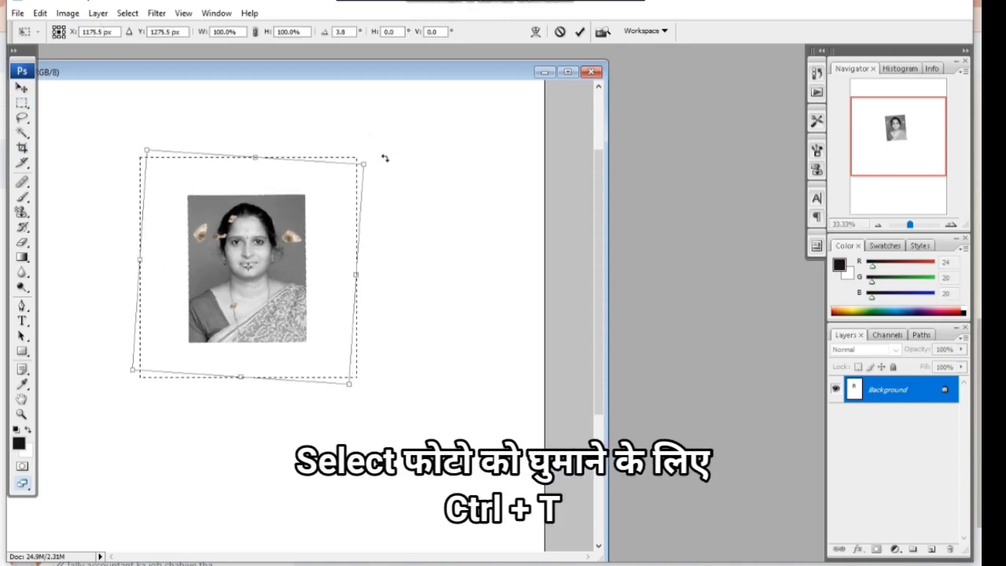
key(Return)
key(c)
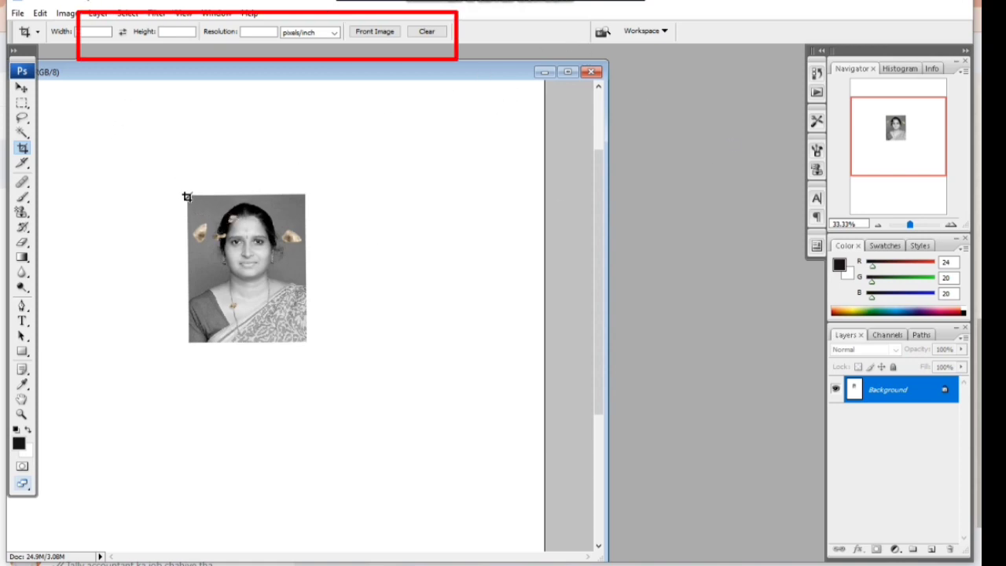
Crop away the white canvas around the straightened photo and zoom to 66.67%
drag(187, 196, 306, 342)
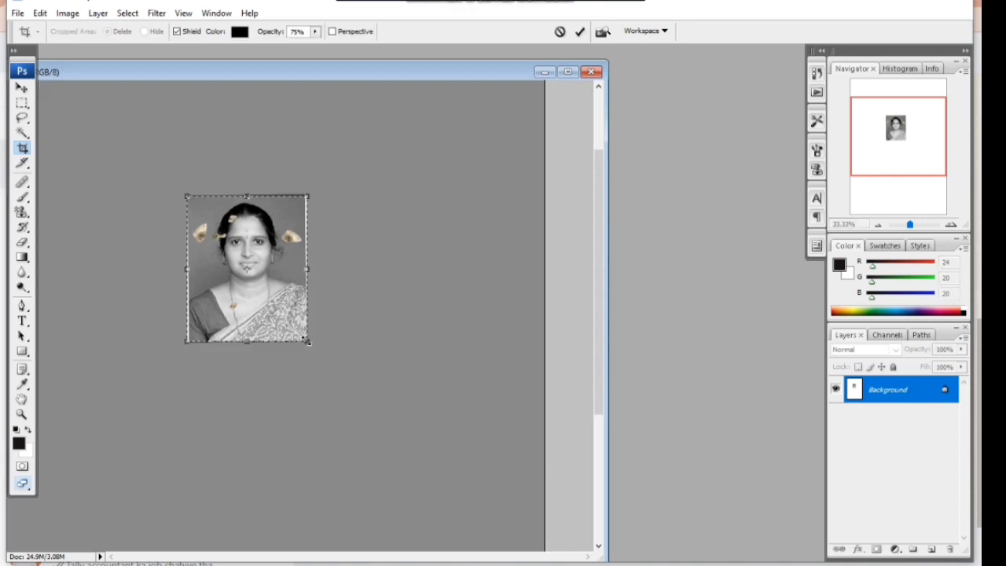
drag(306, 342, 307, 341)
key(Return)
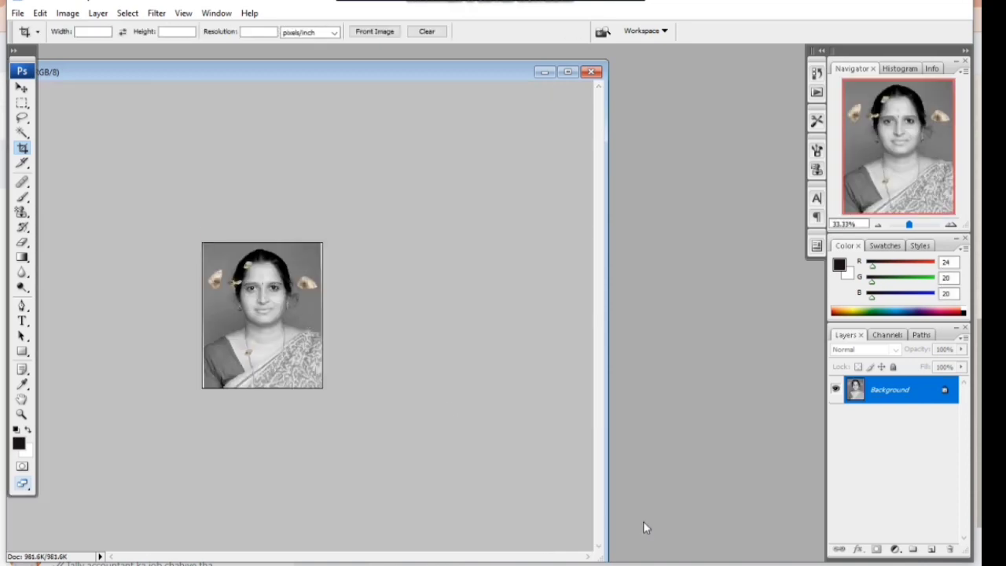
key(ctrl+plus)
key(ctrl+plus)
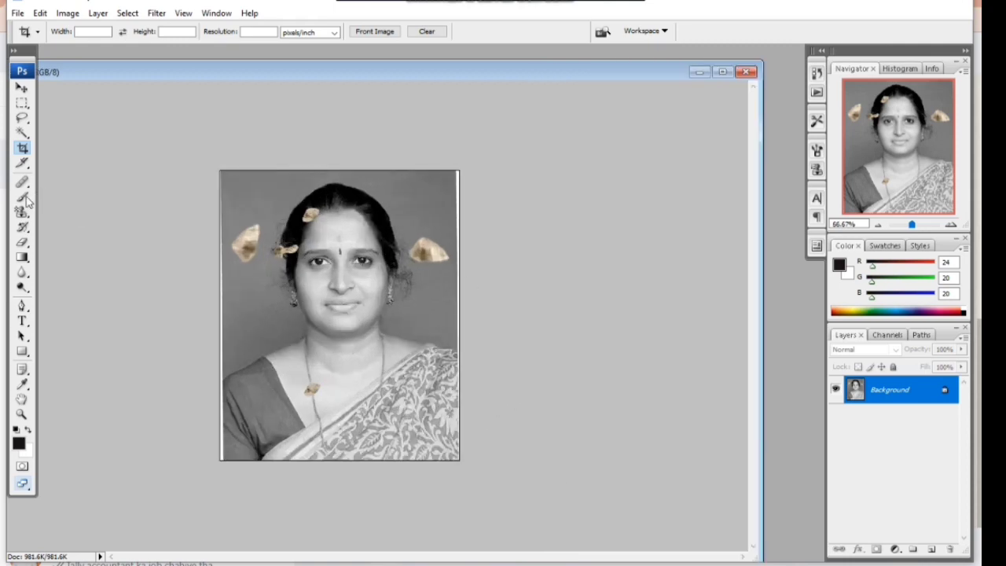
Heal the right-side petal into the background with a 60-pixel Healing Brush
click(23, 182)
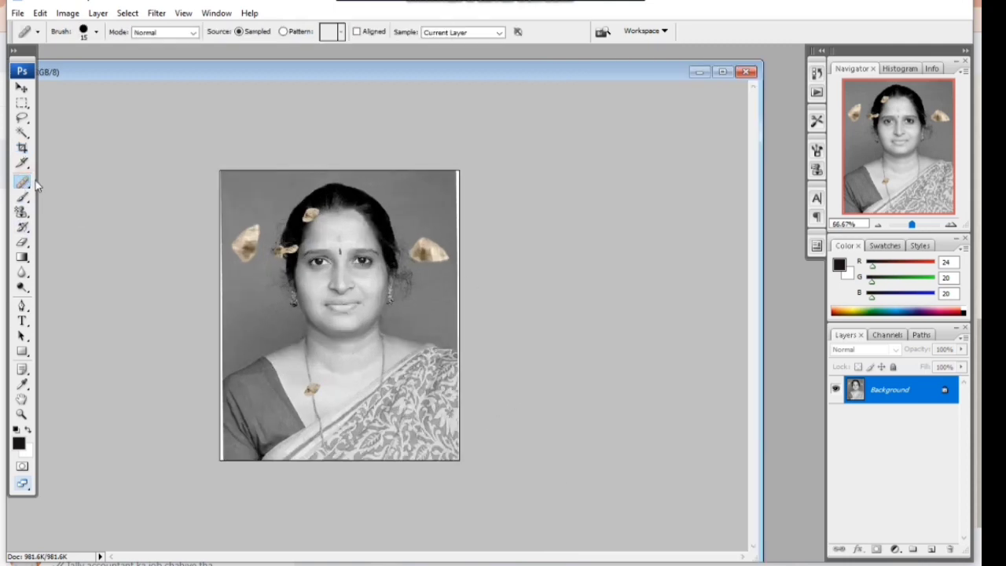
right_click(26, 184)
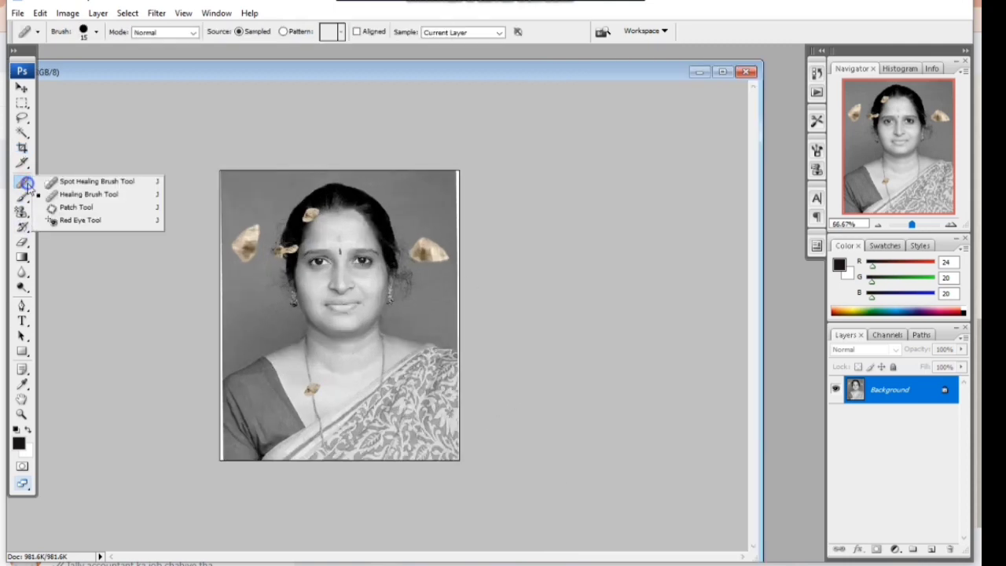
click(78, 194)
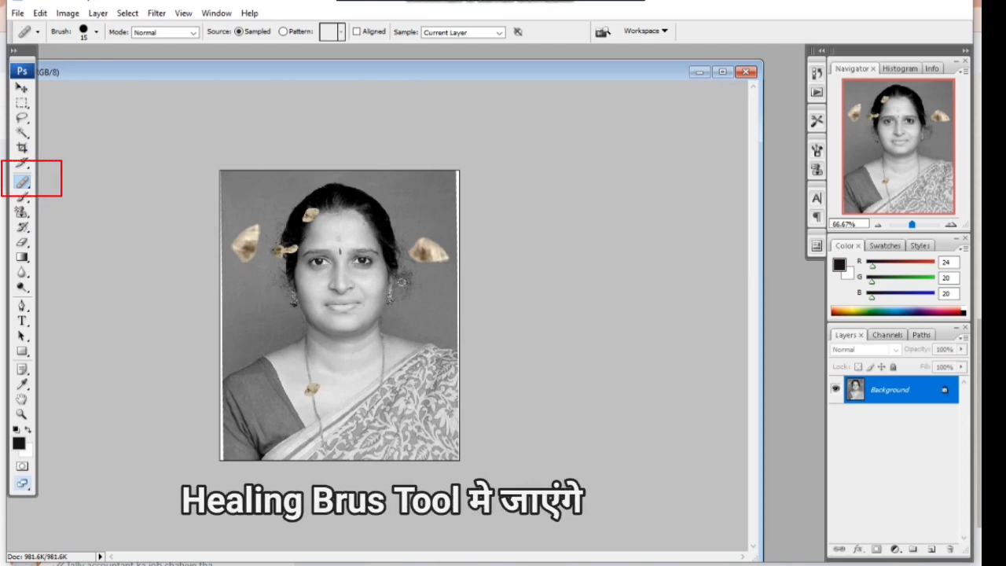
key(bracketright)
key(bracketright)
key(bracketright)
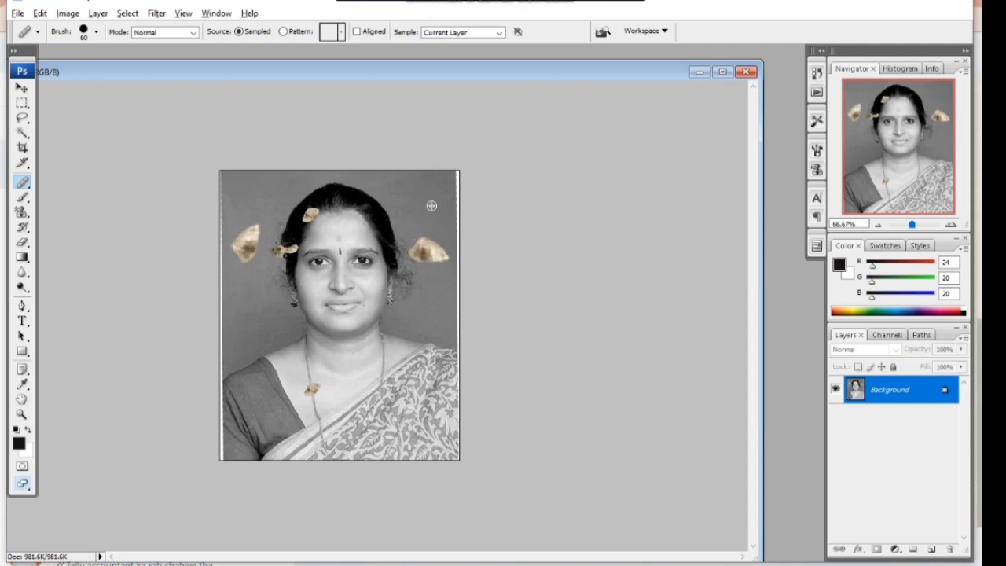
alt+click(428, 205)
drag(423, 250, 444, 249)
alt+click(433, 215)
Sample clean background and smooth the top-right grey area and small light blob
alt+click(425, 203)
mouse_move(426, 196)
mouse_down()
mouse_move(437, 244)
mouse_move(440, 225)
mouse_up()
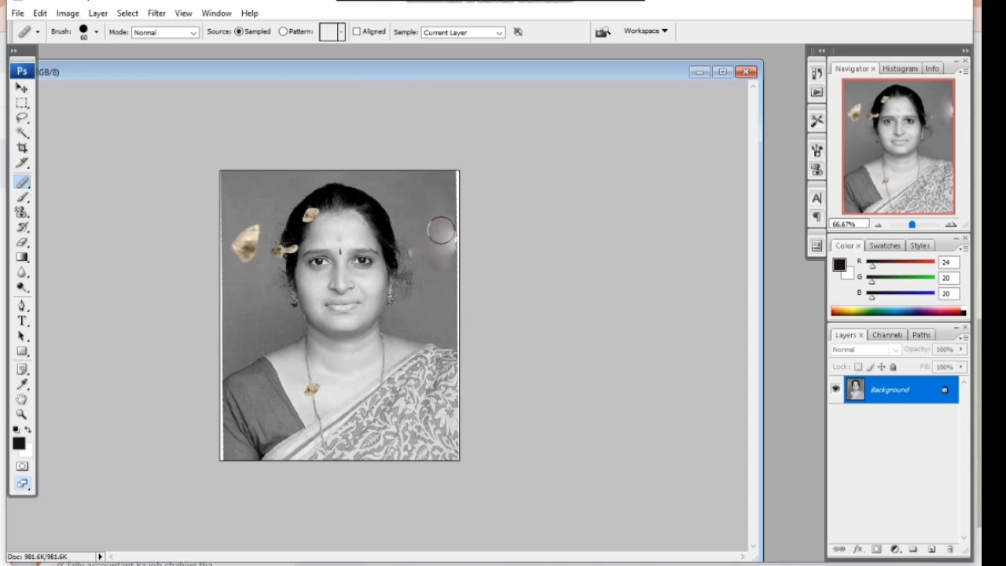
key(alt)
key(alt)
drag(418, 227, 416, 243)
key(alt)
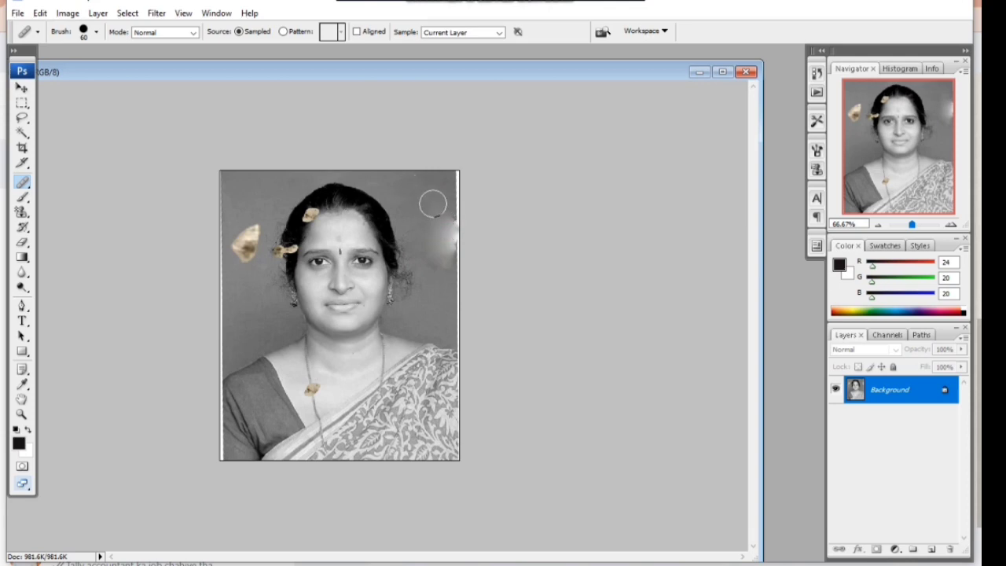
Heal the white strip and bright blobs down the right edge with a 90-pixel brush
key(bracketright)
key(bracketright)
key(bracketright)
click(449, 228)
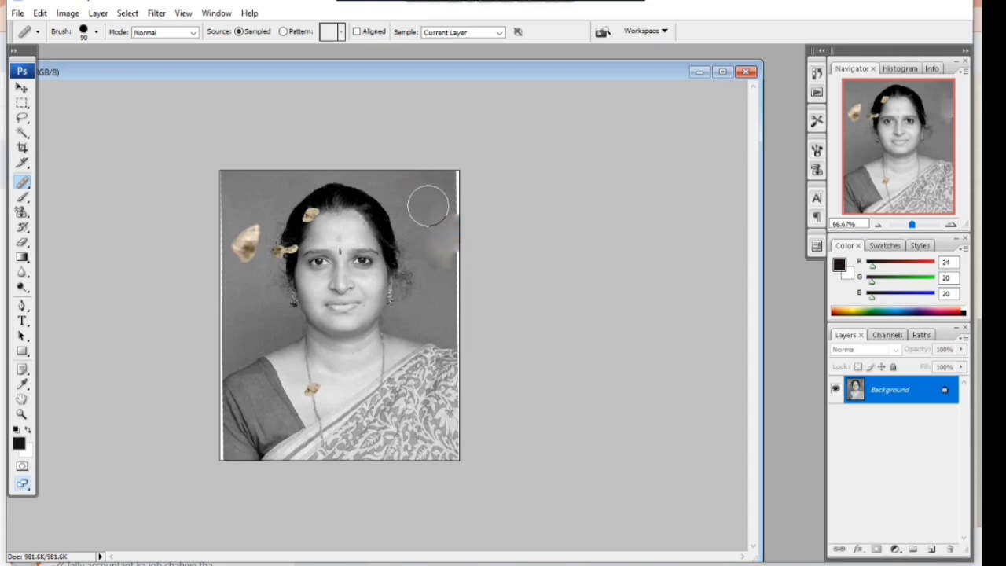
click(449, 197)
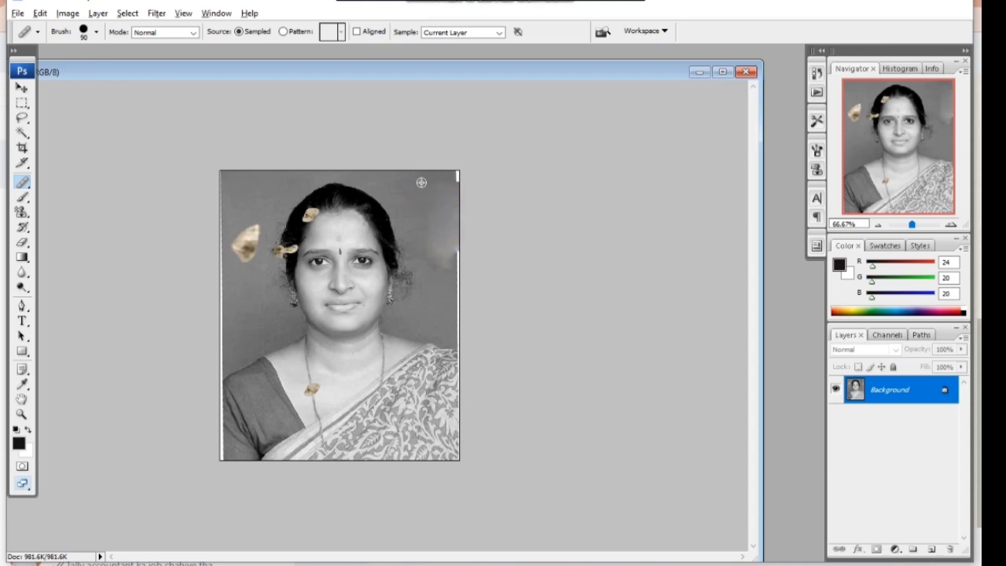
click(449, 250)
click(453, 270)
click(449, 289)
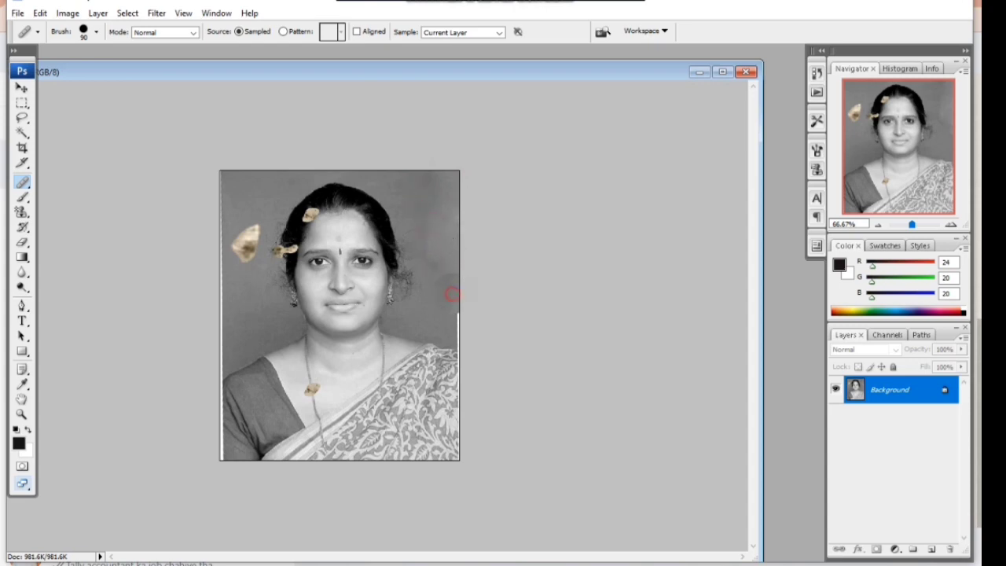
click(449, 313)
click(450, 327)
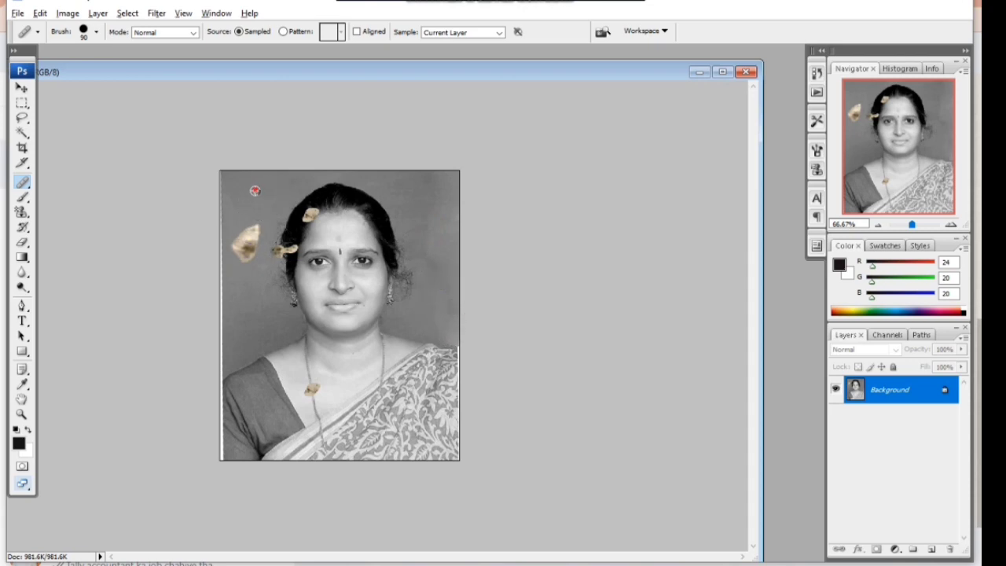
Remove the large petal and its small remnant left of the head
click(247, 235)
click(245, 254)
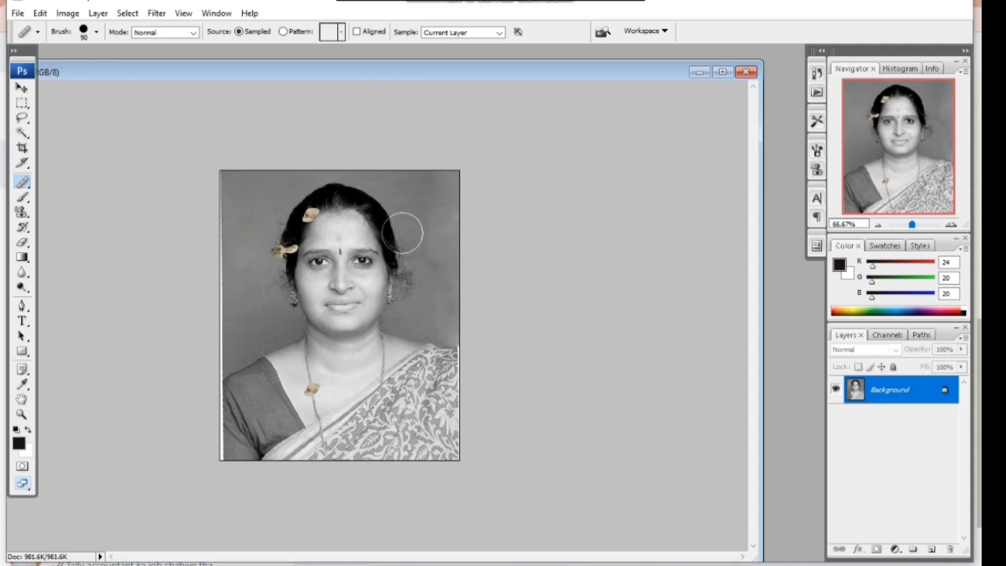
key(ctrl+plus)
key(ctrl+plus)
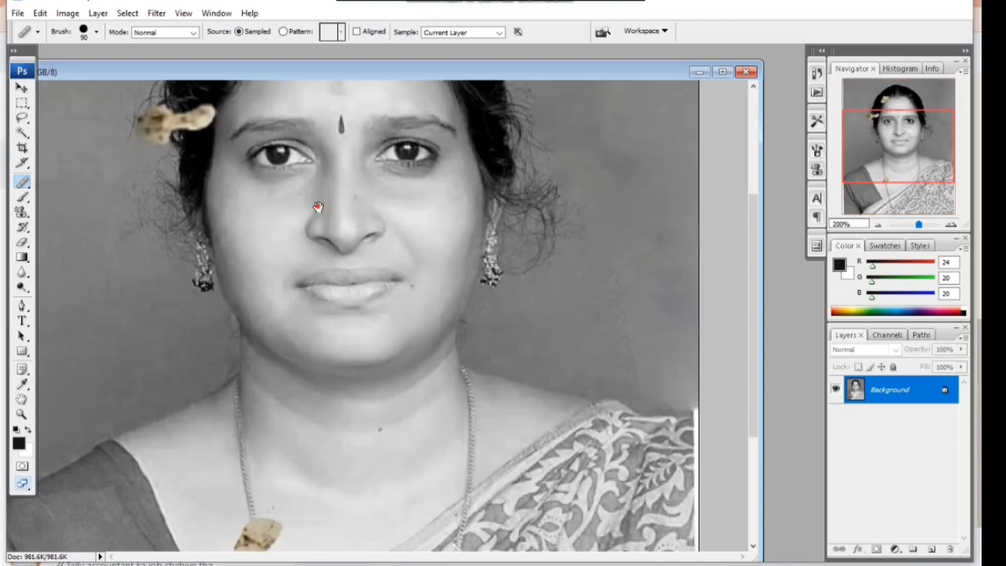
Clone nearby hair over the upper tan hair clip using a 35-pixel brush
scroll(318, 206, up, 3)
scroll(310, 207, up, 2)
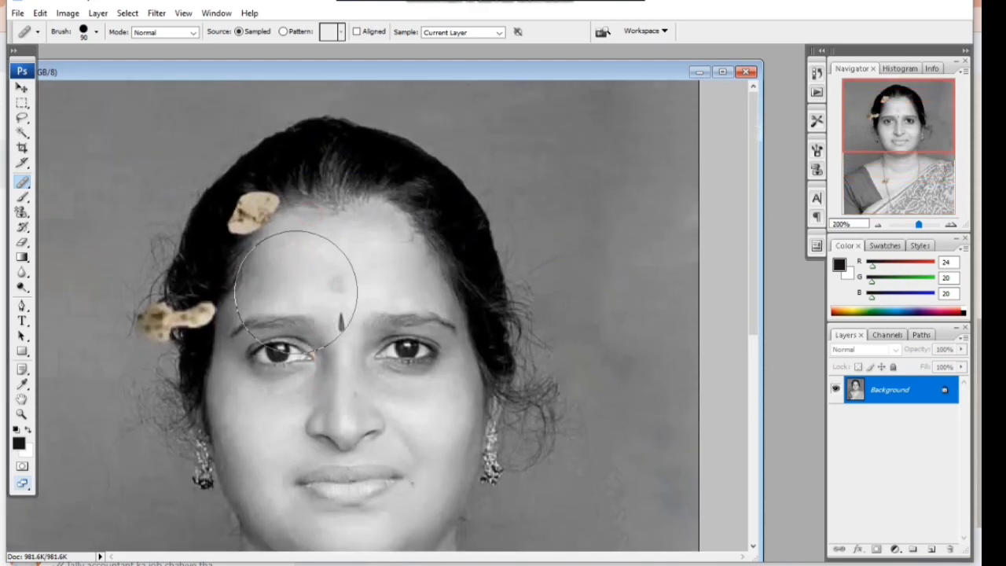
key(bracketleft)
key(bracketleft)
key(bracketleft)
key(bracketleft)
key(bracketleft)
key(bracketleft)
key(bracketleft)
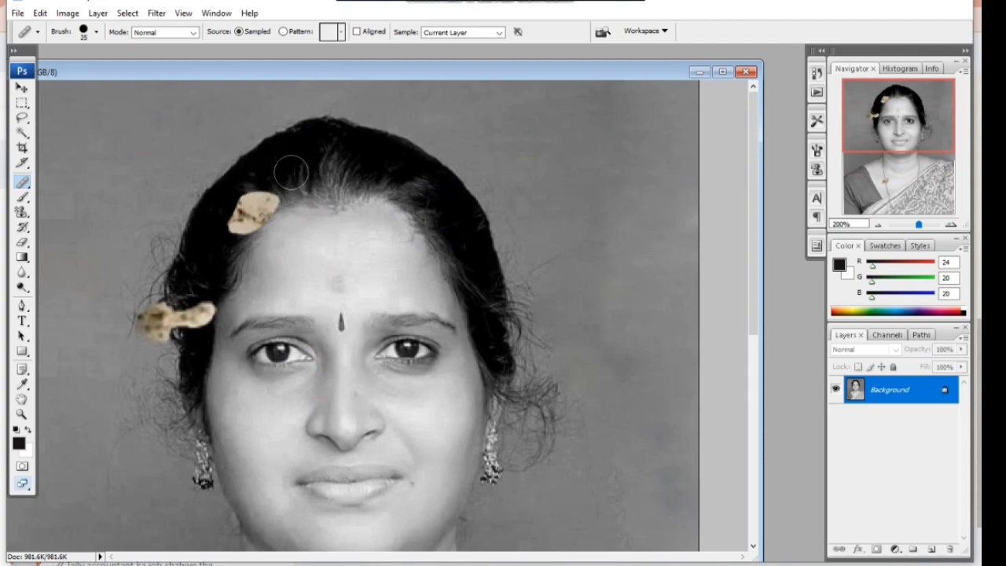
key(bracketright)
alt+click(296, 167)
drag(259, 191, 265, 184)
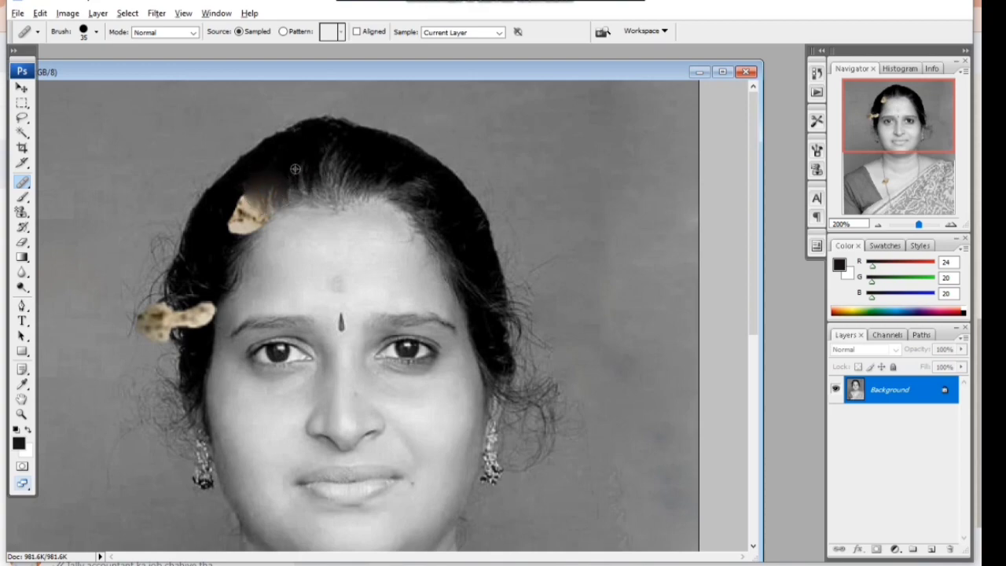
drag(240, 206, 246, 214)
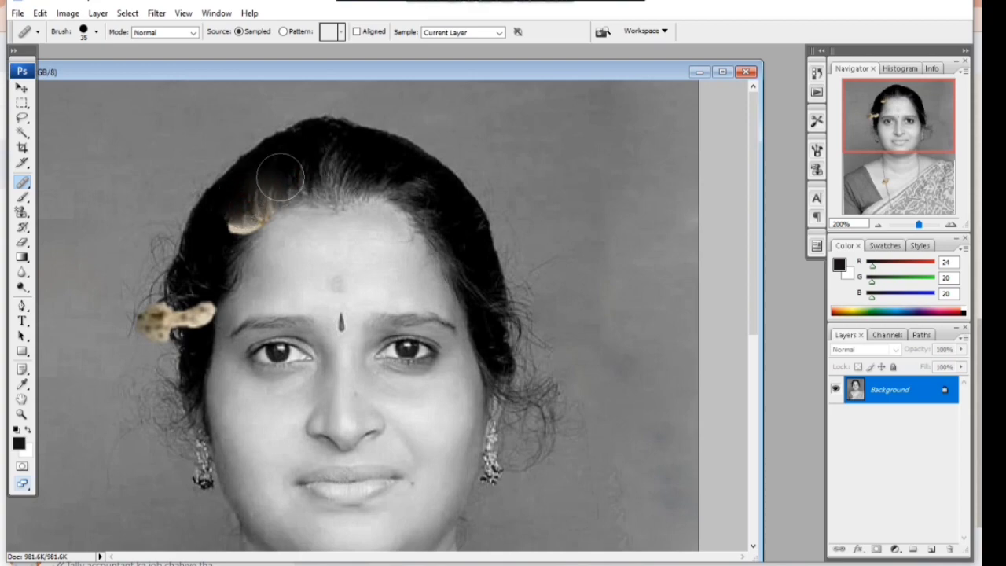
click(245, 217)
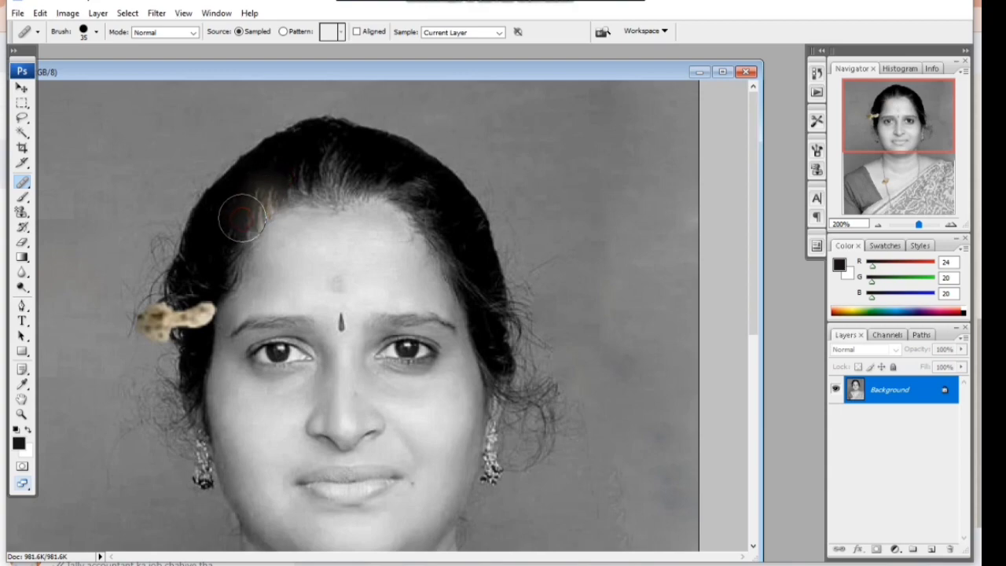
Cover the lower tan hair clip beside the ear with cloned hair
alt+click(211, 254)
click(201, 303)
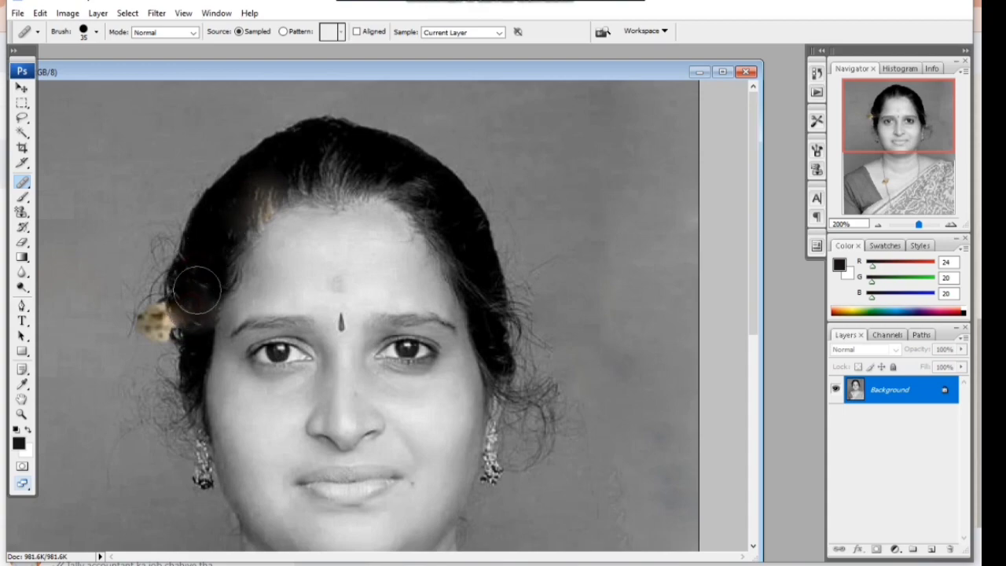
alt+click(121, 267)
mouse_move(147, 326)
mouse_down()
mouse_move(159, 318)
mouse_move(146, 295)
mouse_up()
alt+click(132, 226)
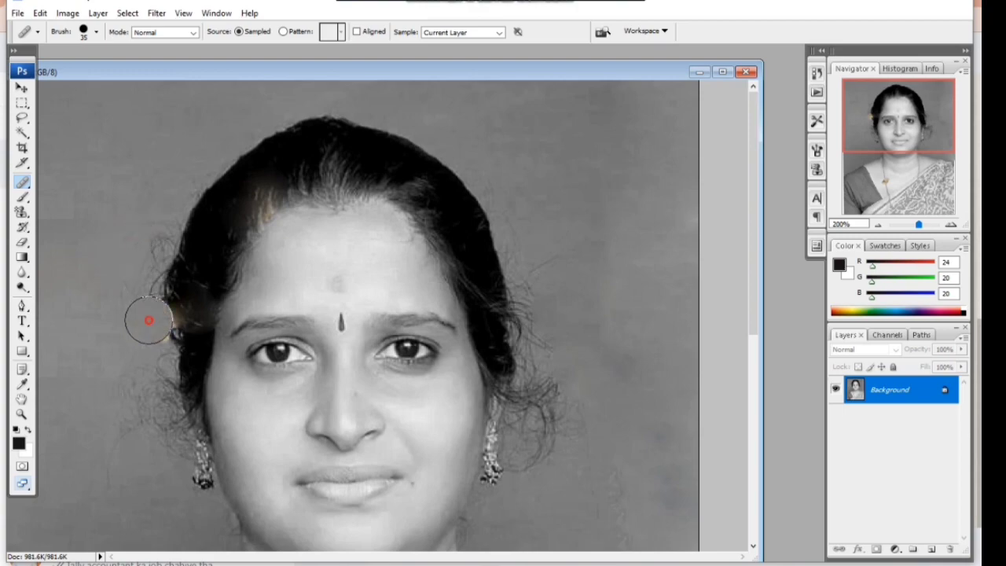
Clone dark hair over the remaining tan glow and earring-like spot
alt+click(157, 260)
drag(157, 291, 163, 322)
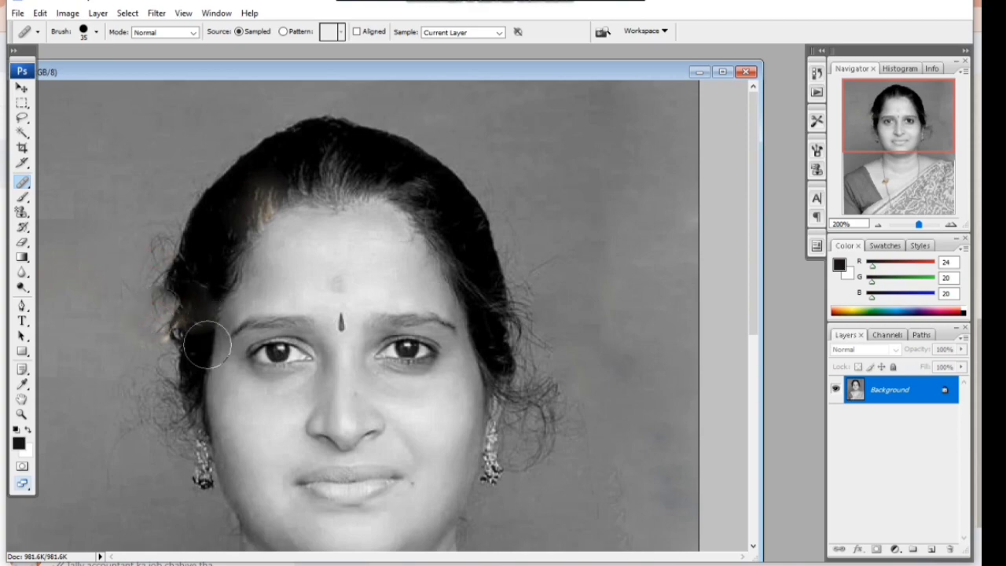
alt+click(165, 281)
drag(169, 330, 176, 346)
mouse_move(454, 375)
mouse_down()
mouse_move(442, 263)
mouse_move(453, 196)
mouse_up()
Clone clean skin over the yellow pendant and the orange and yellowish chest specks
scroll(424, 196, down, 3)
scroll(393, 208, down, 1)
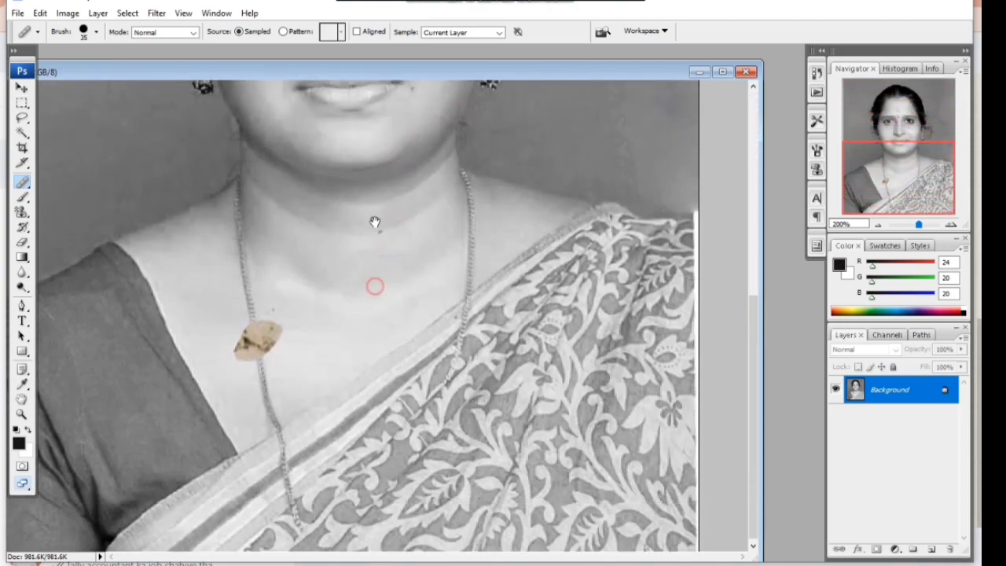
alt+click(246, 275)
drag(247, 327, 254, 332)
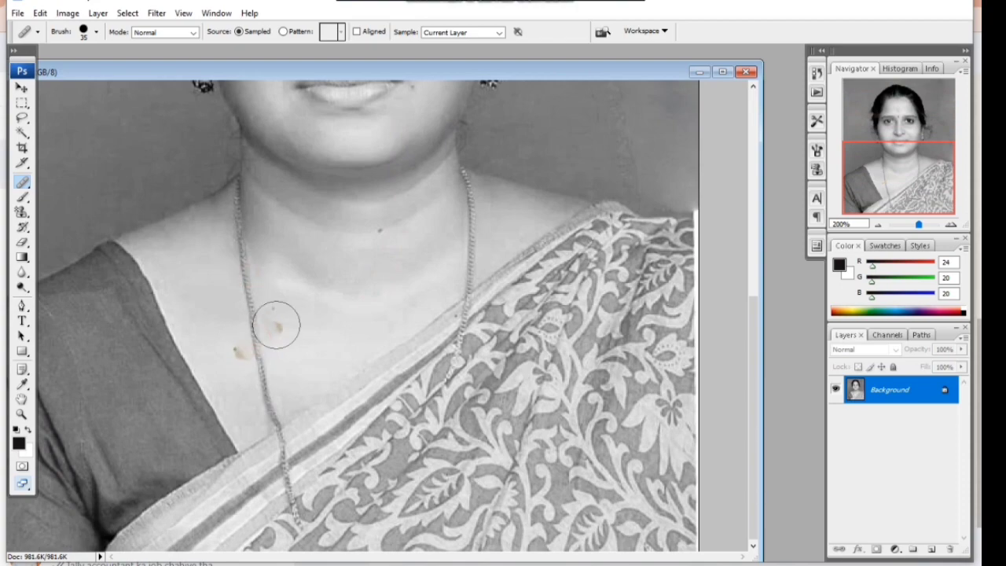
alt+click(315, 292)
drag(288, 318, 291, 317)
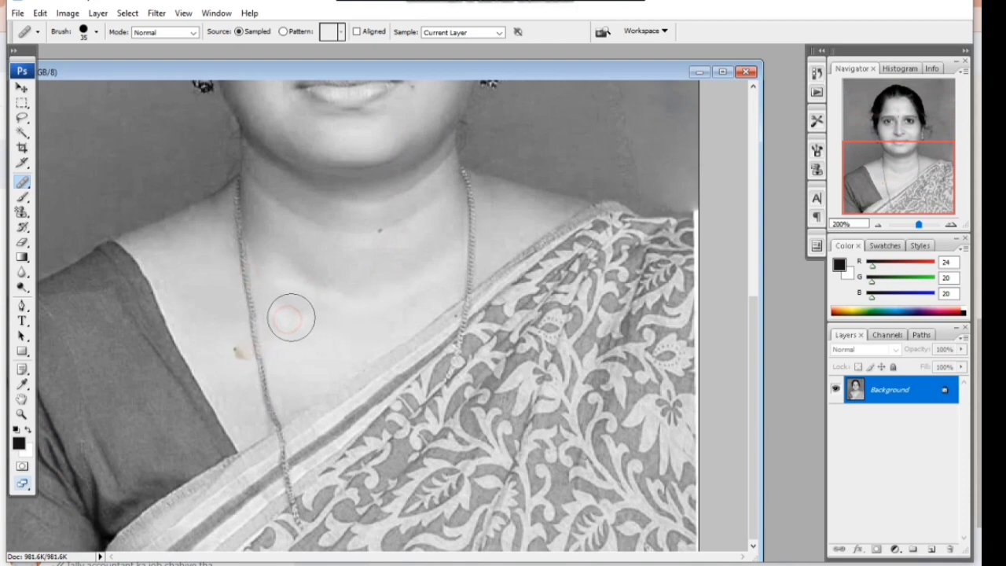
alt+click(212, 321)
drag(236, 353, 225, 354)
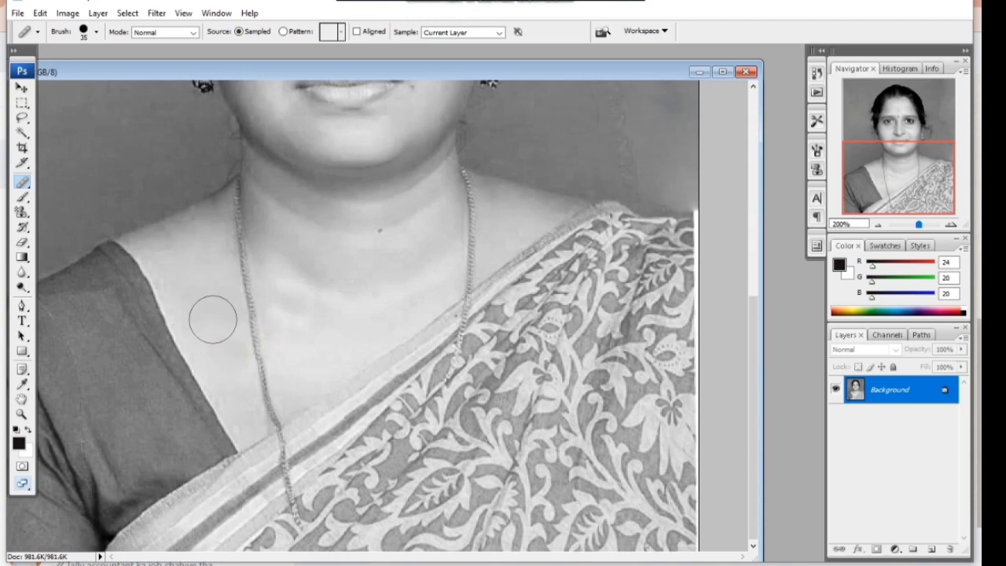
key(ctrl+minus)
key(ctrl+minus)
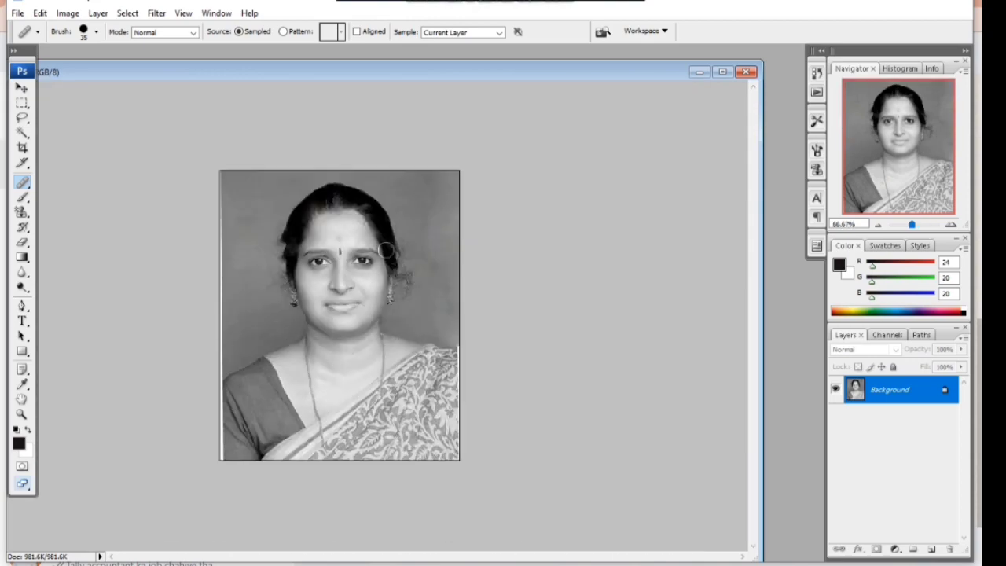
Enlarge the document window, zoom to 50%, and show the new fill/adjustment layer list
click(22, 88)
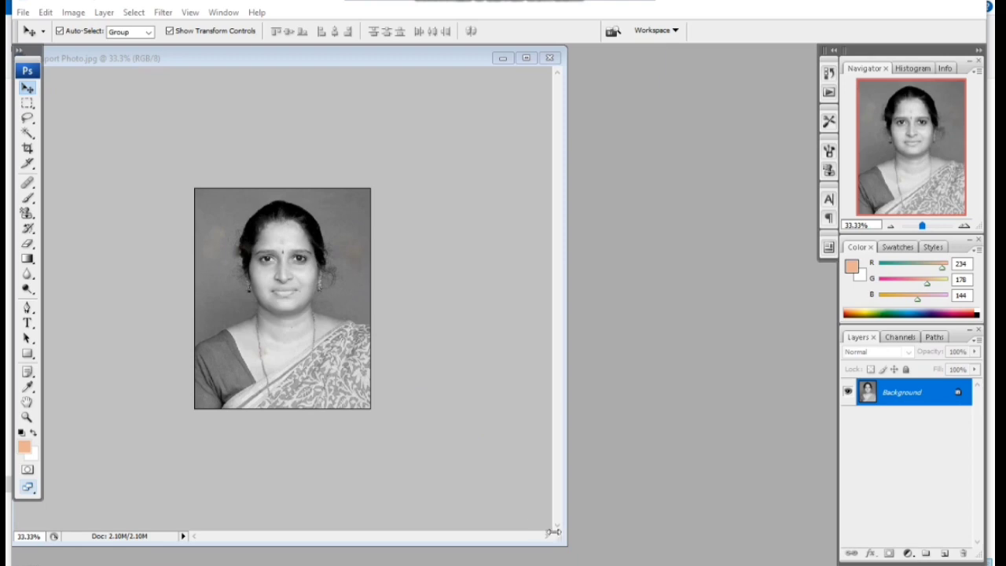
drag(561, 543, 712, 548)
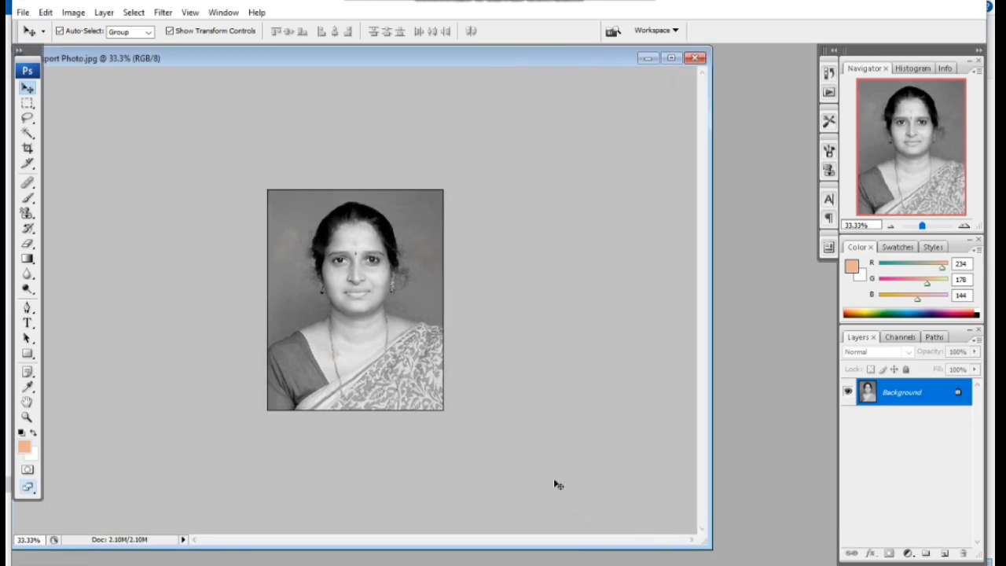
key(ctrl+plus)
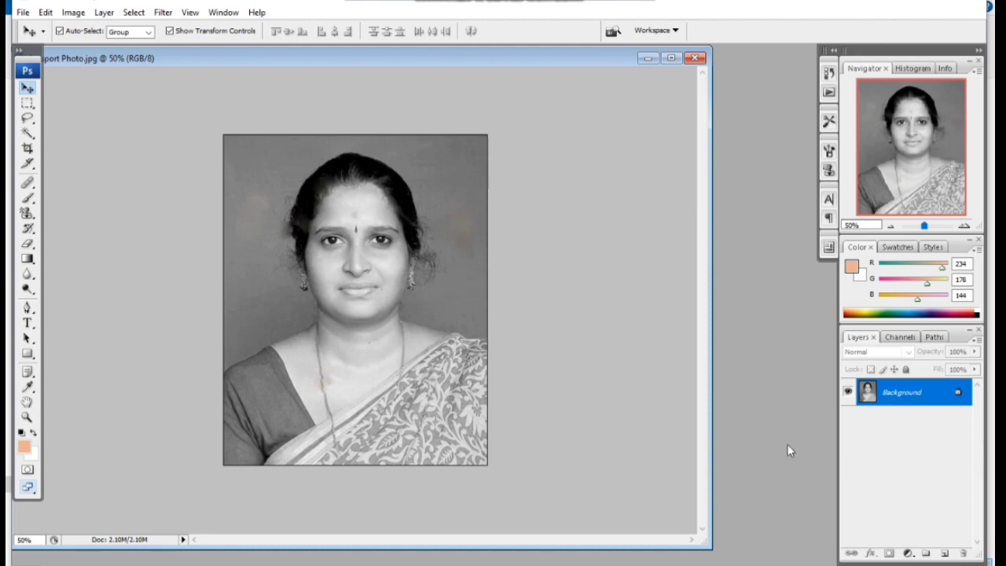
click(912, 555)
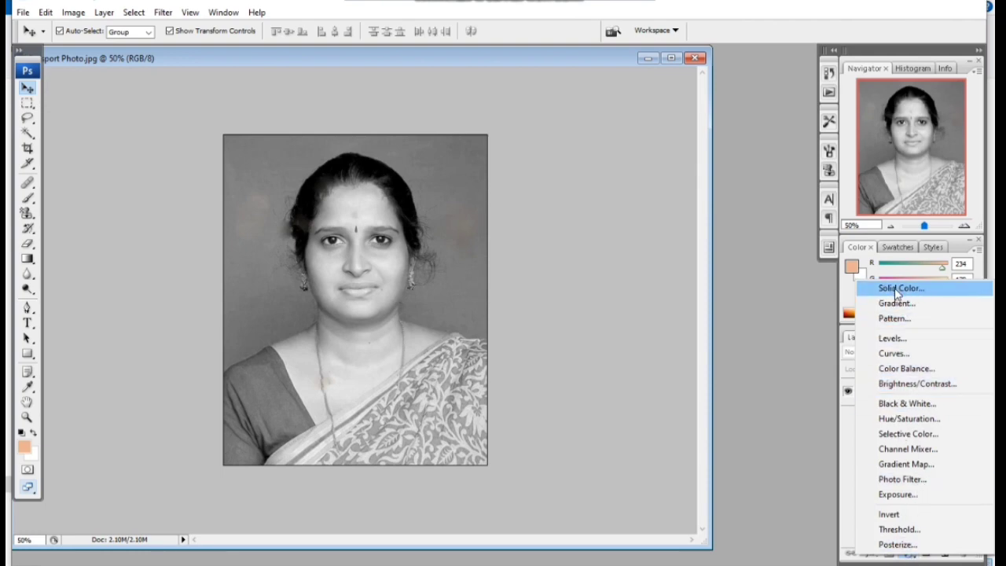
Add a peach (eab290) Solid Color fill layer and open Capture.PNG from File Explorer
click(897, 289)
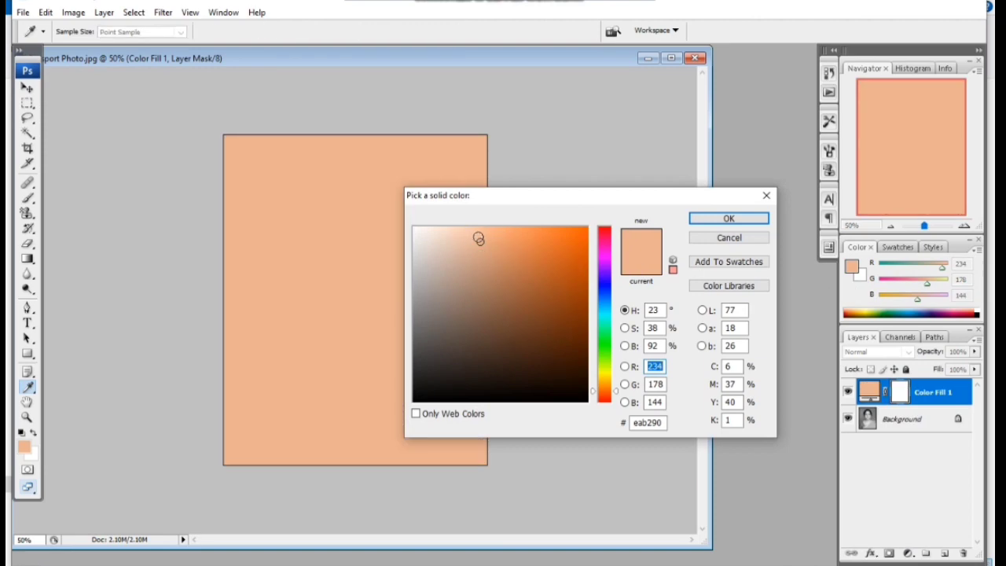
click(695, 219)
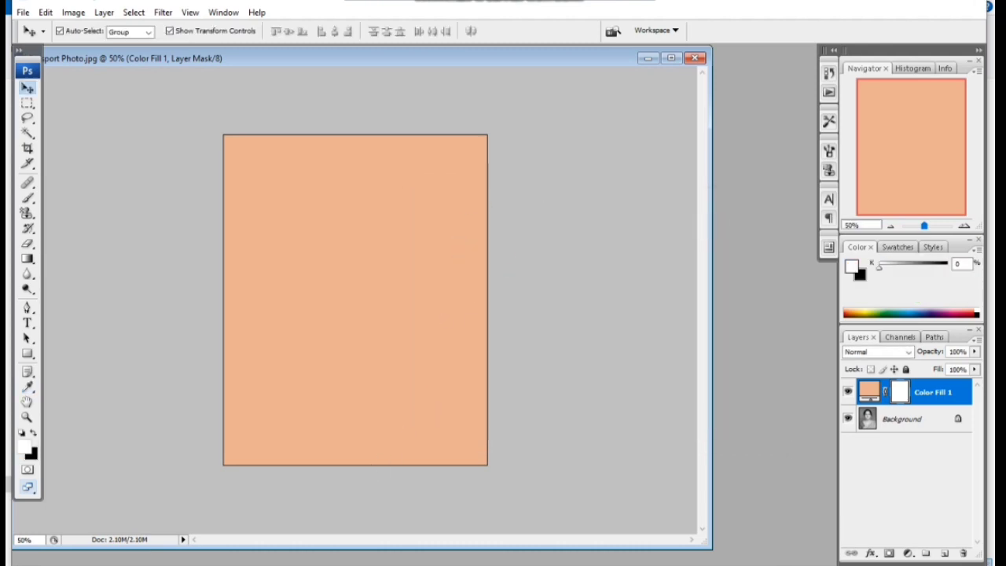
click(359, 541)
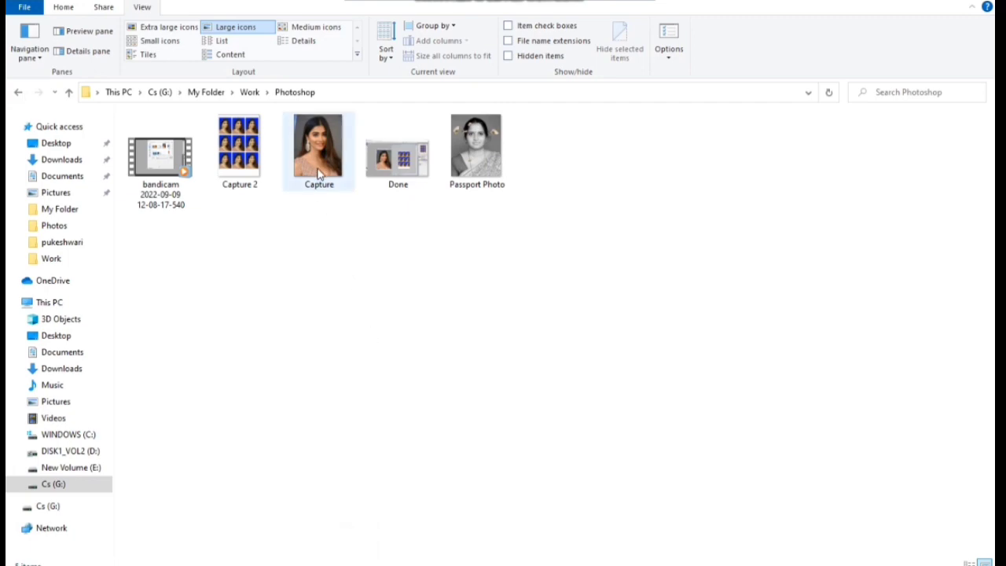
mouse_move(320, 177)
mouse_down()
mouse_move(397, 562)
mouse_move(300, 363)
mouse_up()
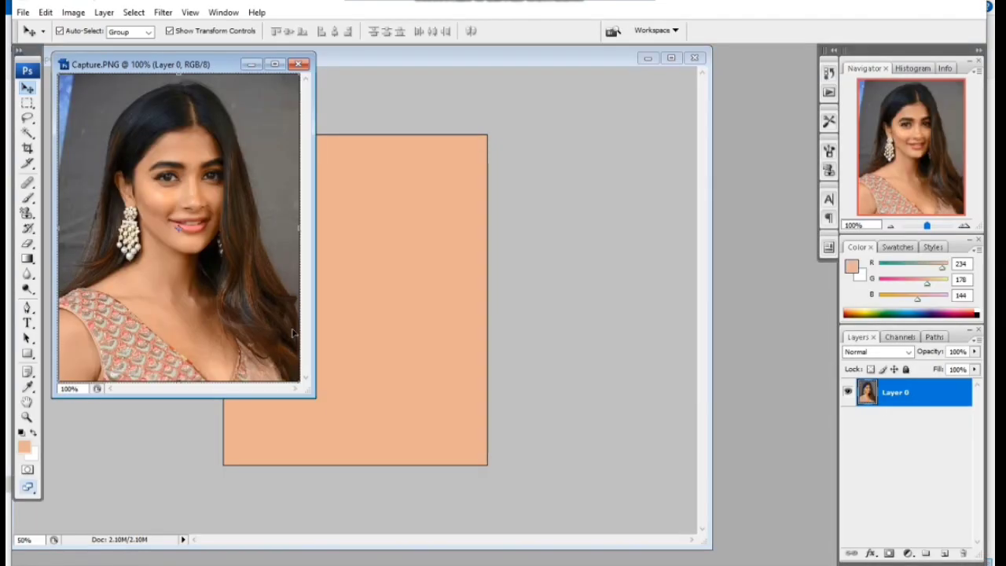
Sample skin tone dba282 from Capture.PNG, close it, and apply it to Color Fill 1
drag(206, 64, 482, 73)
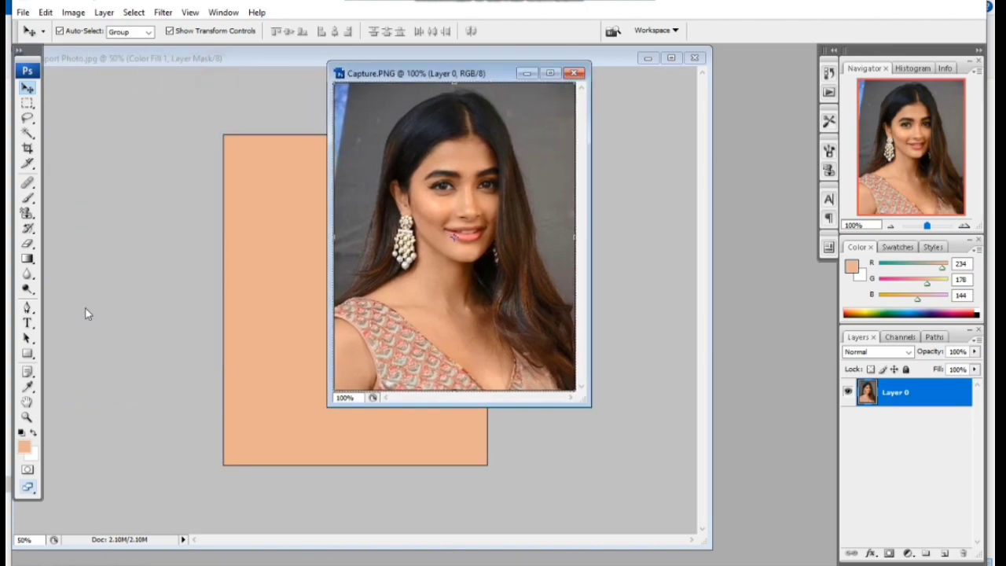
click(26, 447)
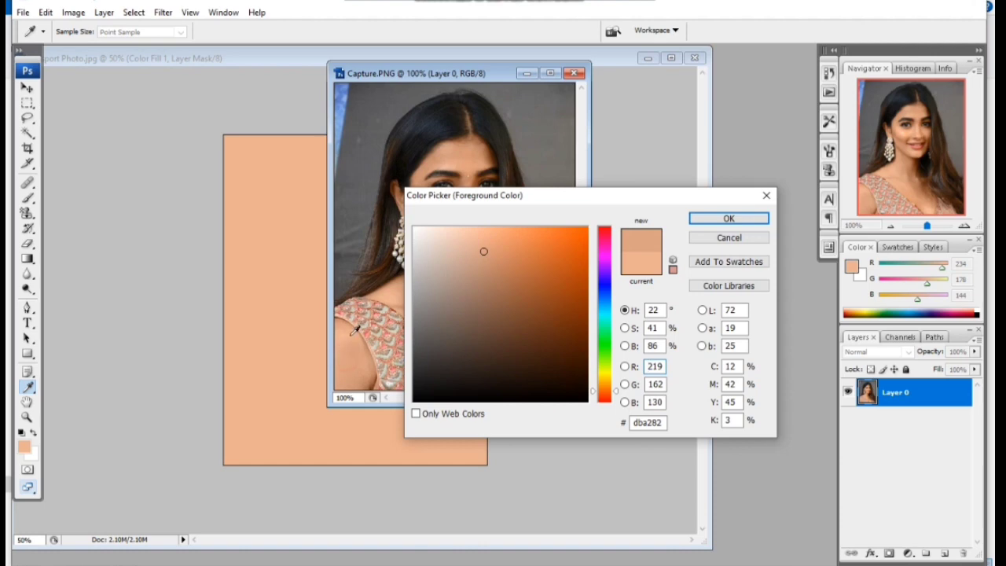
click(727, 219)
key(v)
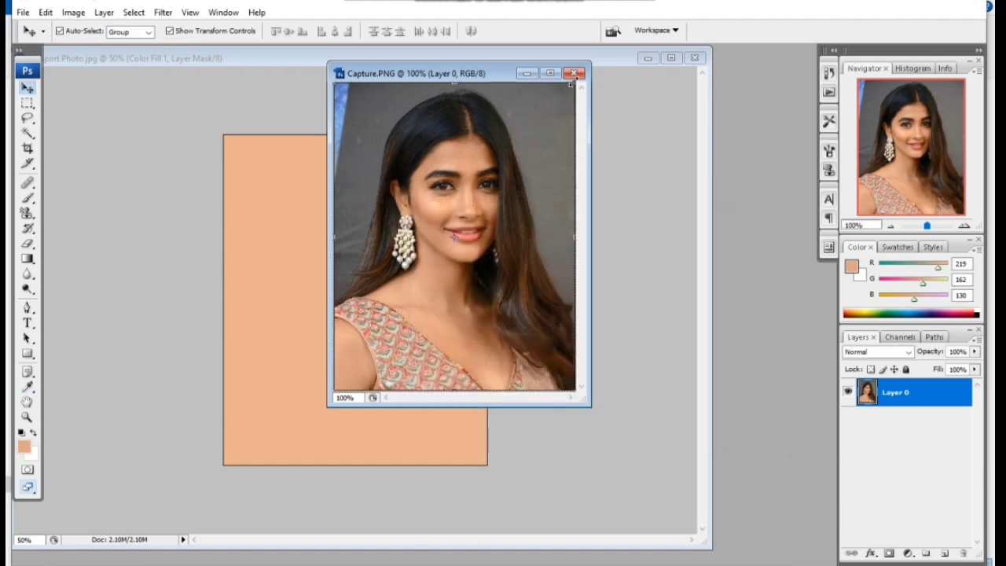
click(575, 75)
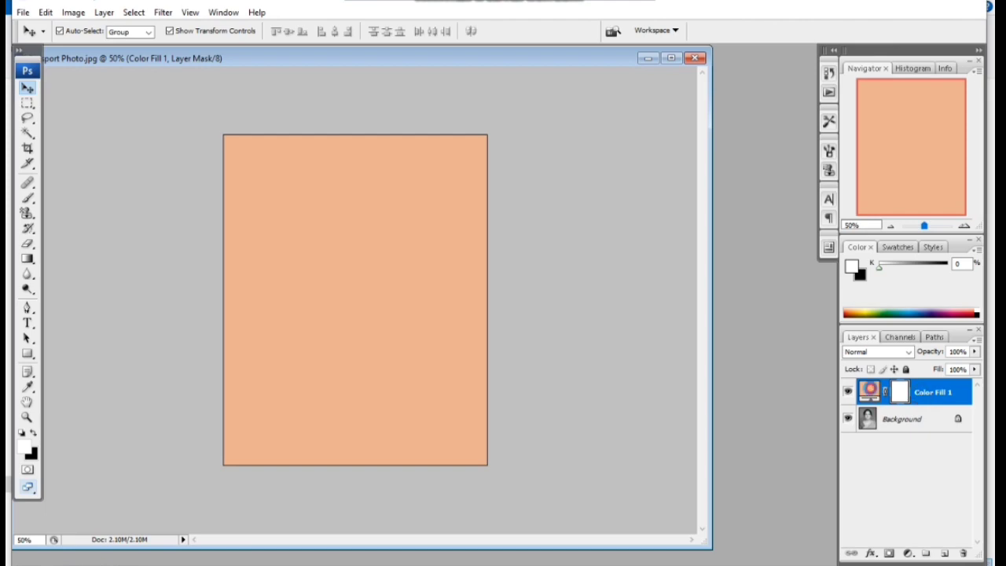
double_click(868, 391)
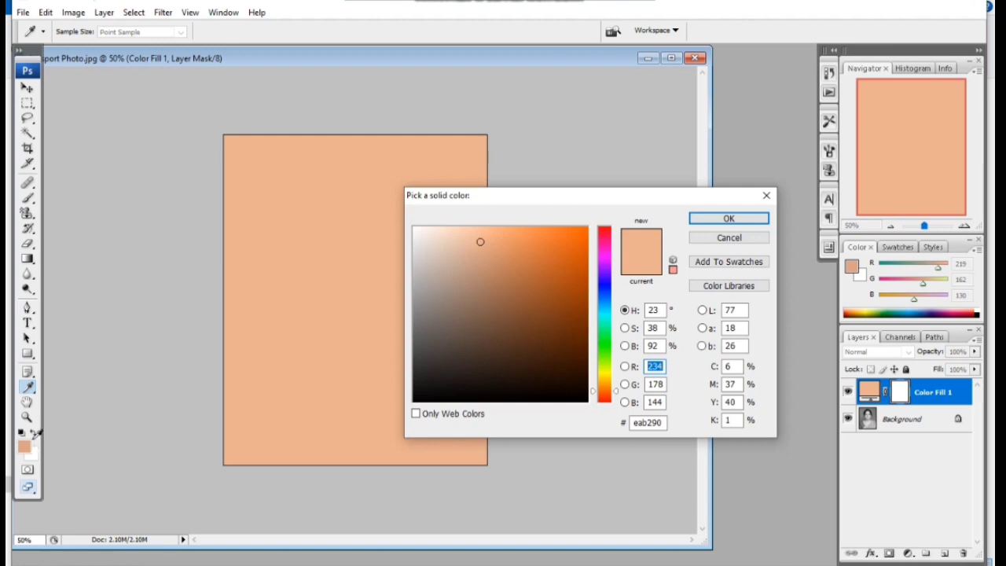
click(25, 445)
click(718, 221)
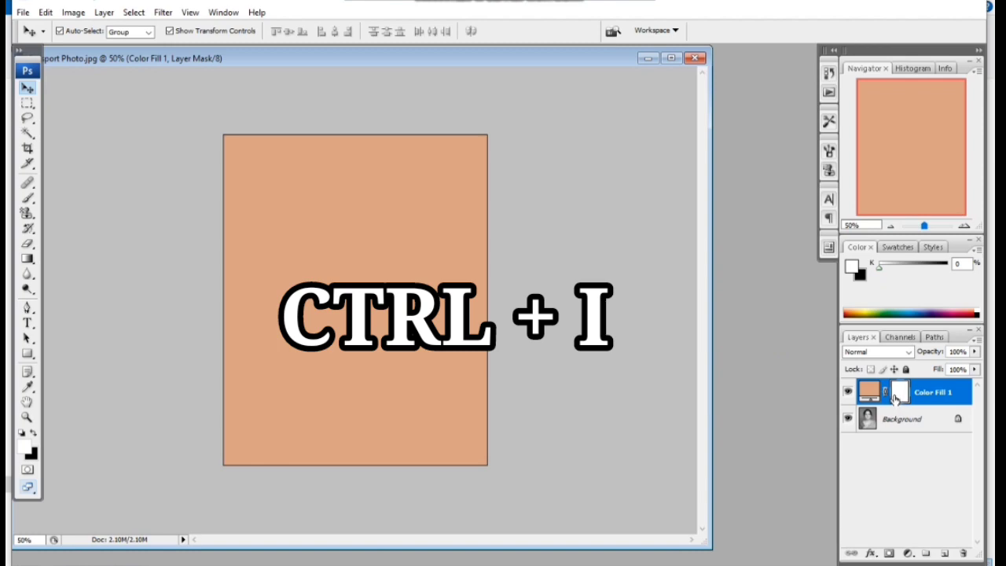
Invert Color Fill 1's mask to black and set its blend mode to Color
key(ctrl+i)
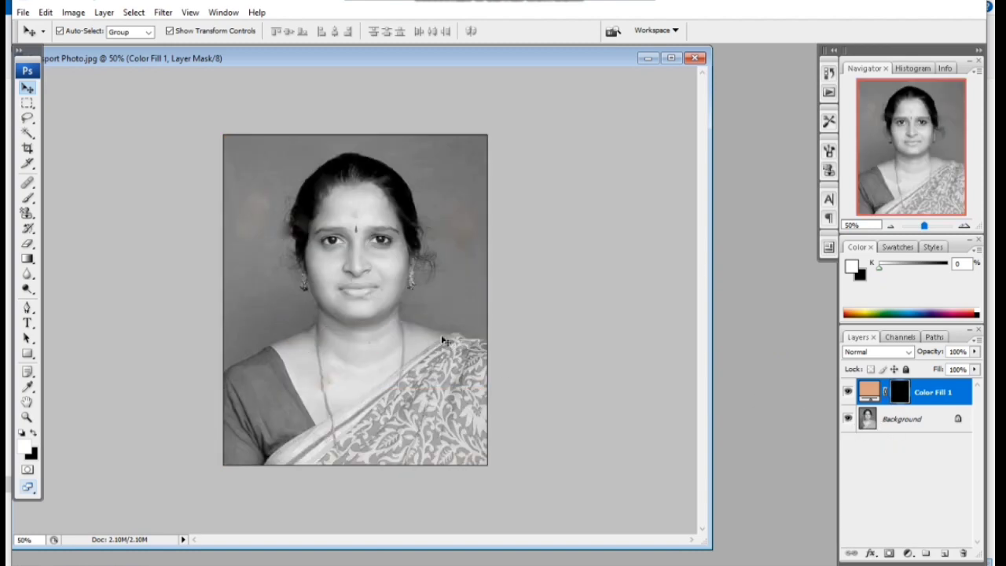
click(910, 356)
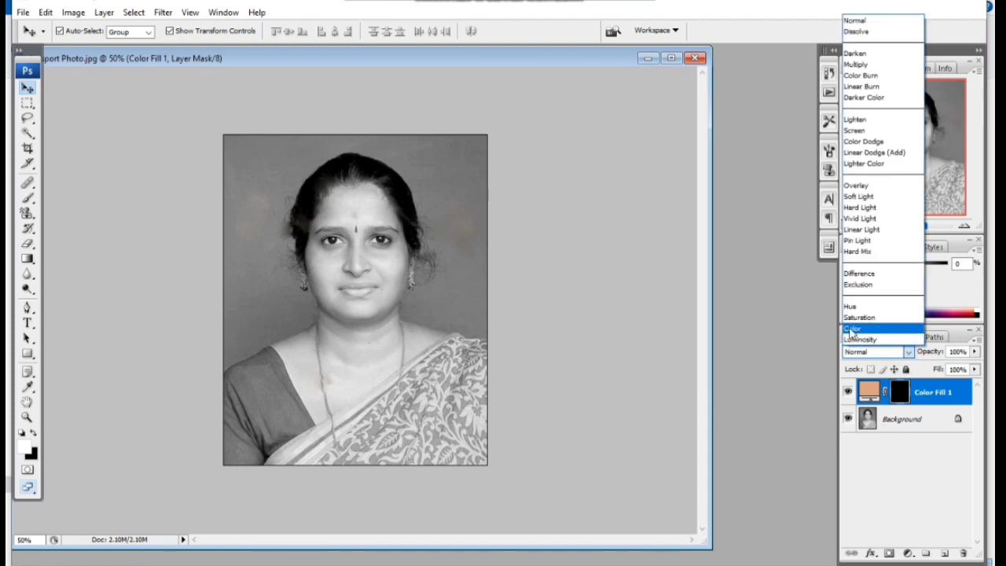
click(870, 329)
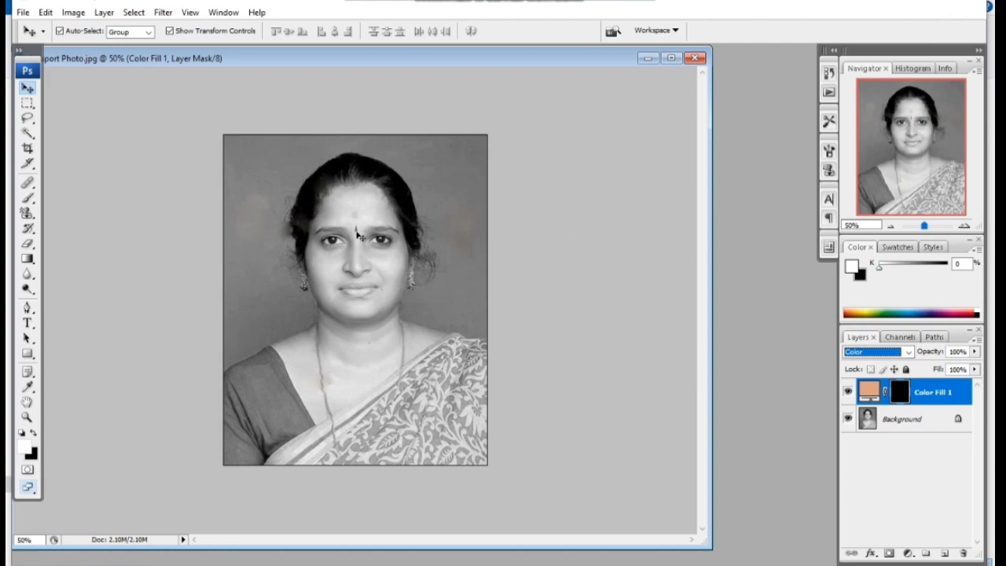
Brush the peach skin tint over the forehead, left cheek, jaw, eyes, nose and lips
key(ctrl+plus)
key(ctrl+plus)
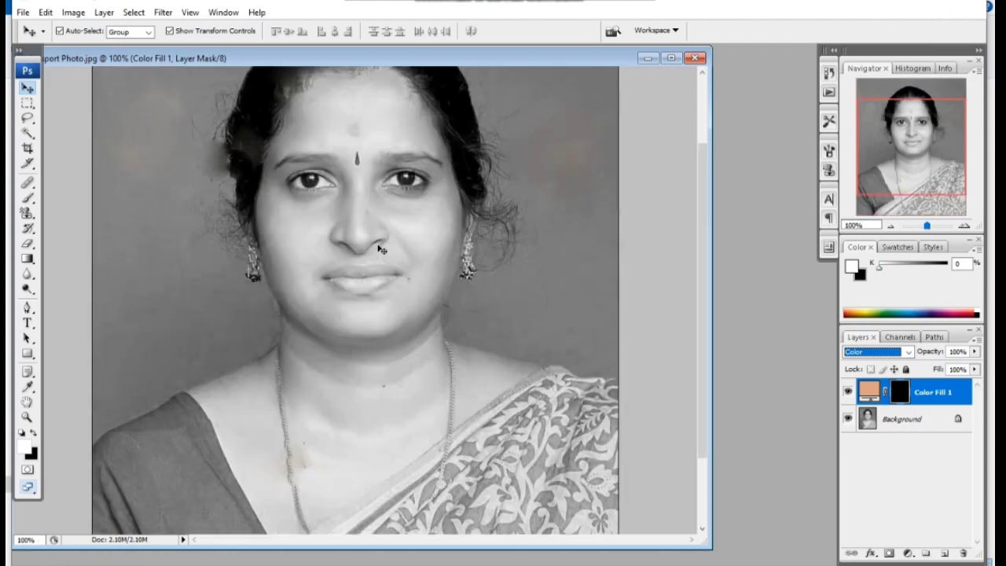
drag(382, 206, 377, 262)
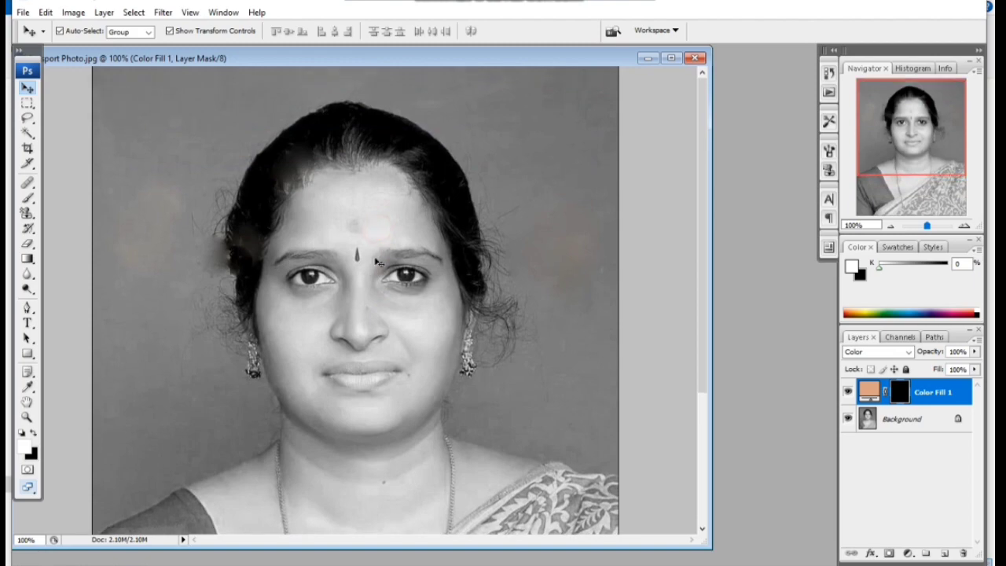
click(28, 199)
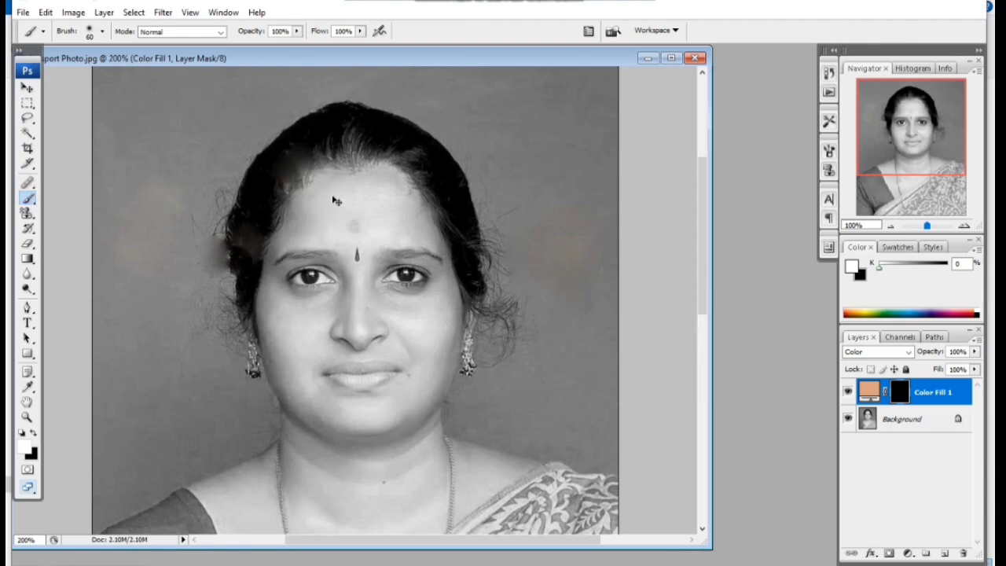
key(ctrl+plus)
drag(336, 233, 376, 418)
mouse_move(344, 260)
mouse_down()
mouse_move(312, 335)
mouse_move(354, 261)
mouse_move(479, 281)
mouse_move(477, 270)
mouse_move(481, 295)
mouse_move(467, 288)
mouse_move(479, 348)
mouse_move(448, 314)
mouse_move(314, 330)
mouse_move(236, 409)
mouse_move(267, 433)
mouse_move(265, 409)
mouse_up()
key(ctrl+minus)
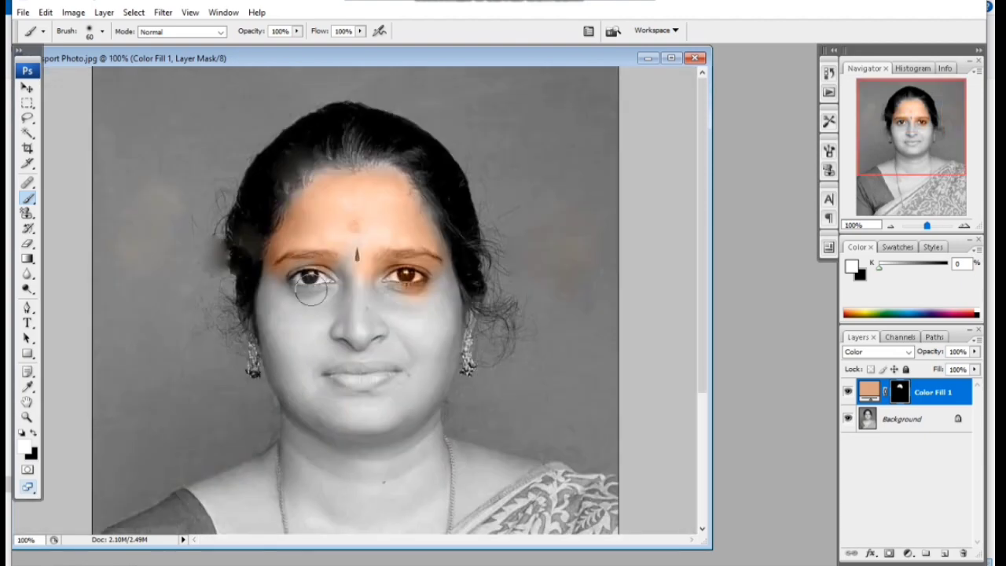
drag(279, 393, 274, 329)
drag(267, 330, 319, 412)
mouse_move(298, 266)
mouse_down()
mouse_move(406, 206)
mouse_move(448, 299)
mouse_move(383, 279)
mouse_move(338, 429)
mouse_move(386, 449)
mouse_move(441, 345)
mouse_up()
At 200% zoom, paint the peach tint across the neck and down over the collarbone
key(ctrl+plus)
scroll(461, 196, down, 3)
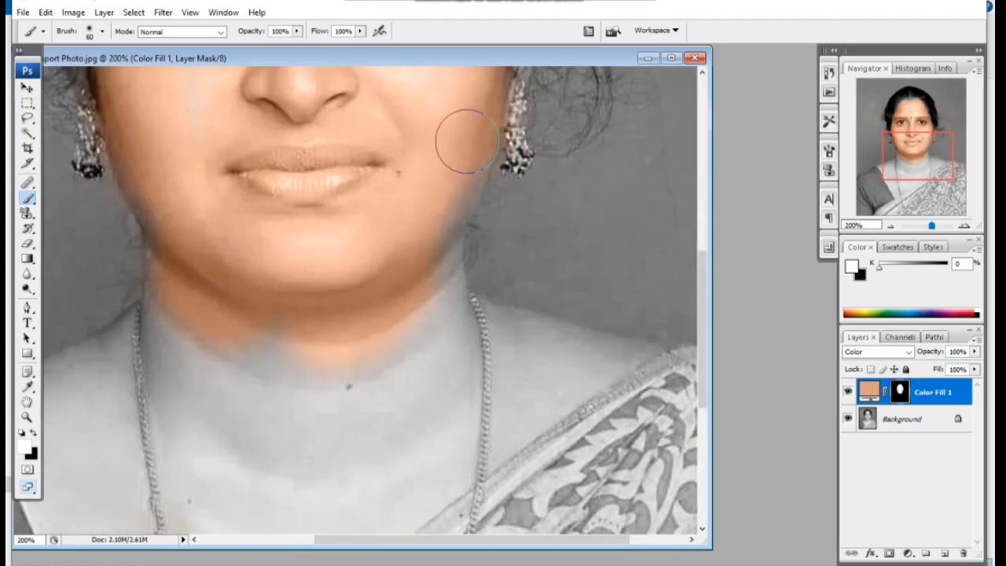
mouse_move(434, 223)
mouse_down()
mouse_move(434, 355)
mouse_move(411, 270)
mouse_move(251, 386)
mouse_move(166, 396)
mouse_move(247, 341)
mouse_move(314, 456)
mouse_move(370, 467)
mouse_move(474, 339)
mouse_up()
scroll(456, 362, down, 5)
mouse_move(432, 321)
mouse_down()
mouse_move(354, 191)
mouse_move(202, 260)
mouse_move(374, 201)
mouse_move(314, 393)
mouse_move(358, 509)
mouse_up()
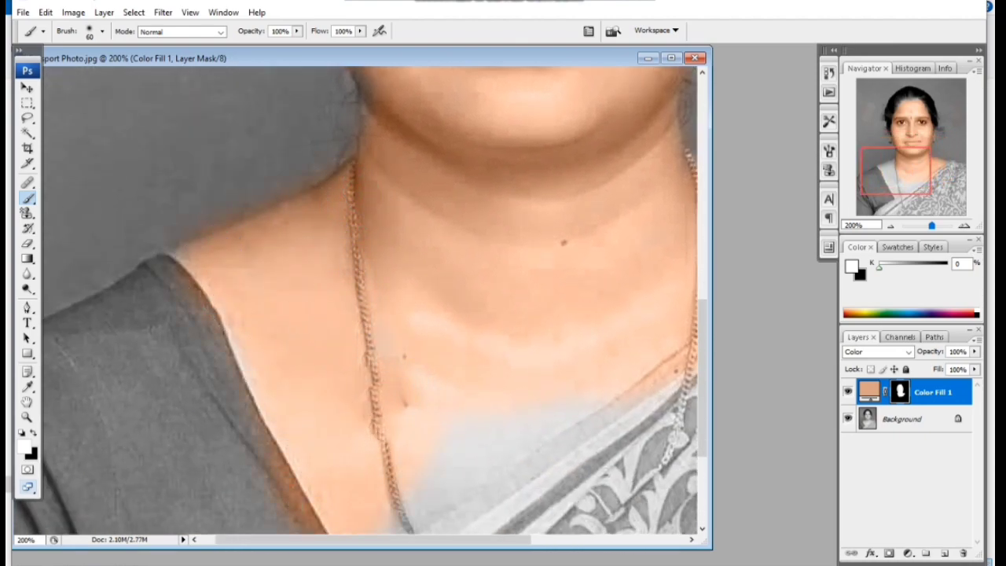
key(ctrl+0)
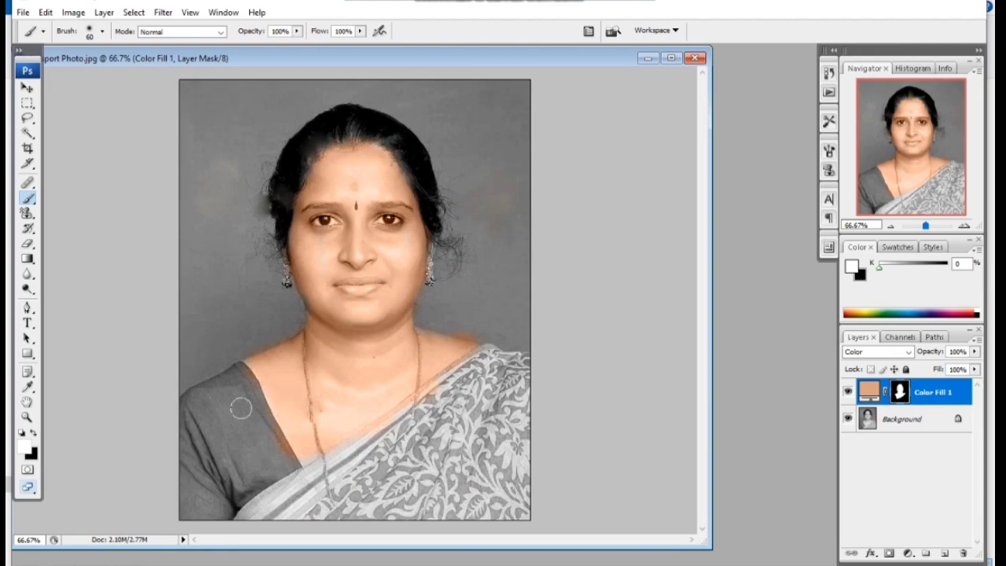
click(33, 432)
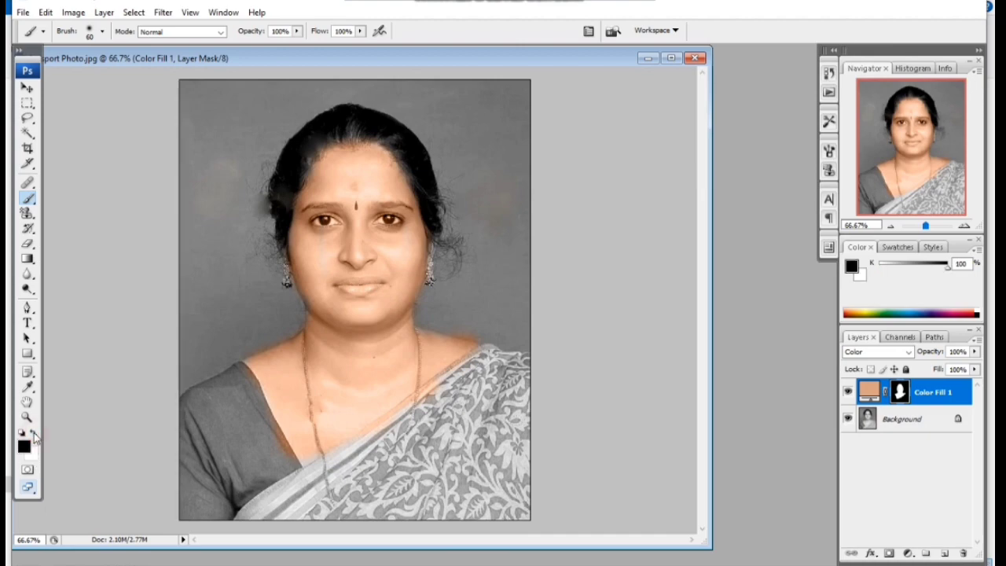
With a size-35 black brush, paint peach spill off the blouse collar edge and band
key(ctrl+plus)
key(ctrl+plus)
drag(303, 460, 437, 172)
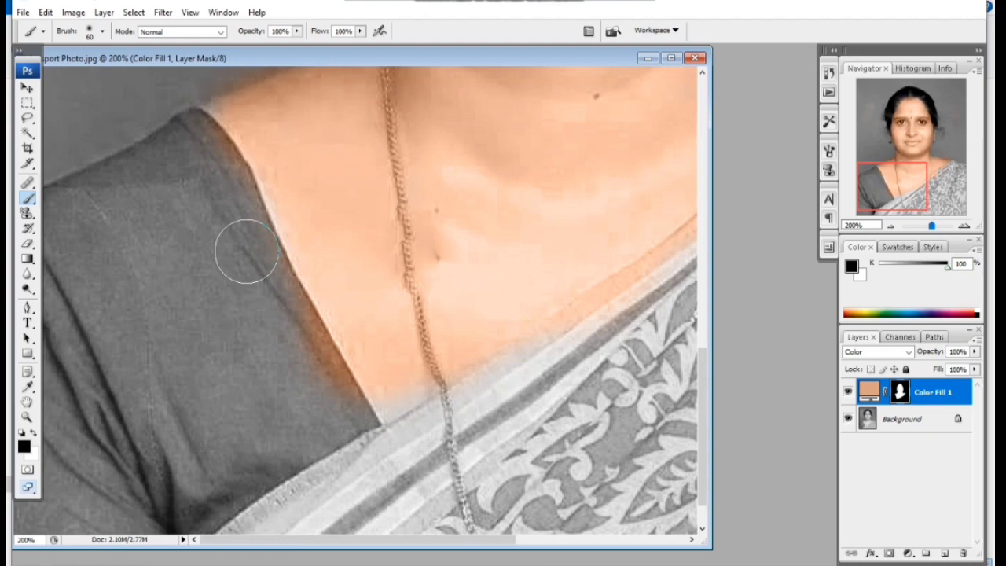
key(bracketleft)
key(bracketleft)
key(bracketleft)
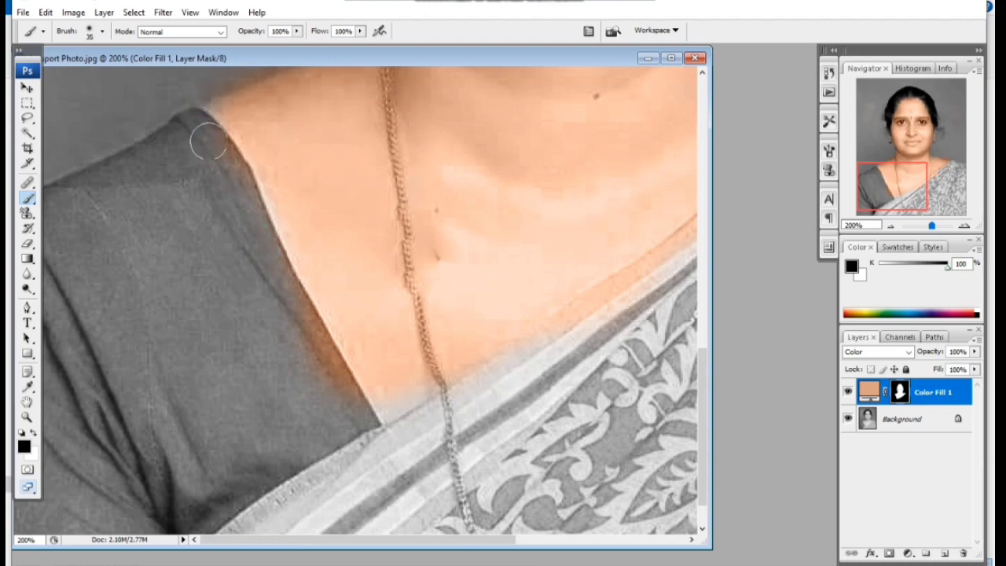
drag(219, 157, 304, 325)
mouse_move(523, 306)
mouse_down()
mouse_move(291, 386)
mouse_move(357, 384)
mouse_move(330, 389)
mouse_up()
mouse_move(165, 485)
mouse_down()
mouse_move(387, 314)
mouse_move(512, 243)
mouse_up()
Check the tint edge around the forehead and hairline, then select the Background layer
scroll(375, 305, up, 3)
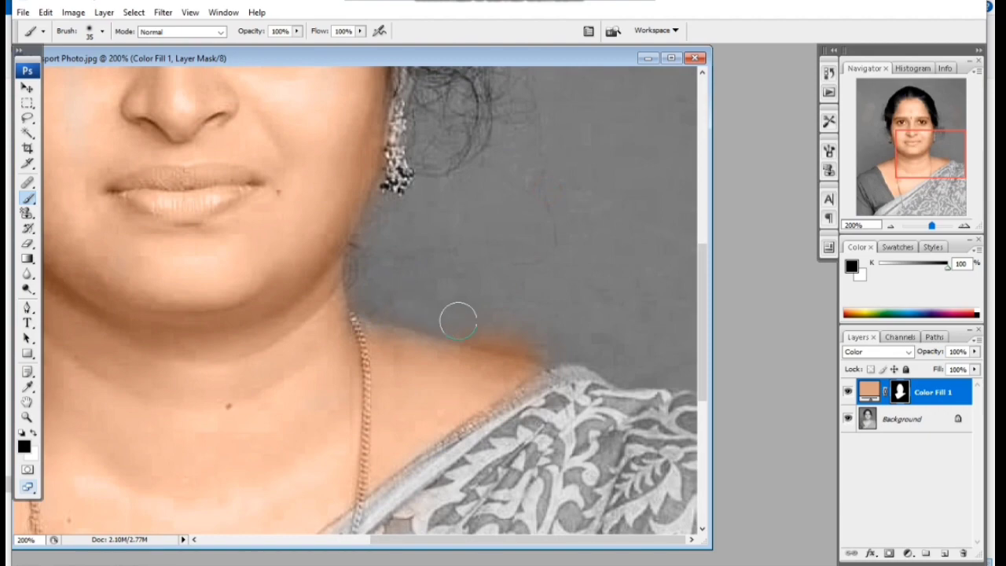
scroll(542, 343, up, 2)
scroll(523, 307, up, 4)
scroll(470, 352, up, 2)
drag(482, 292, 502, 336)
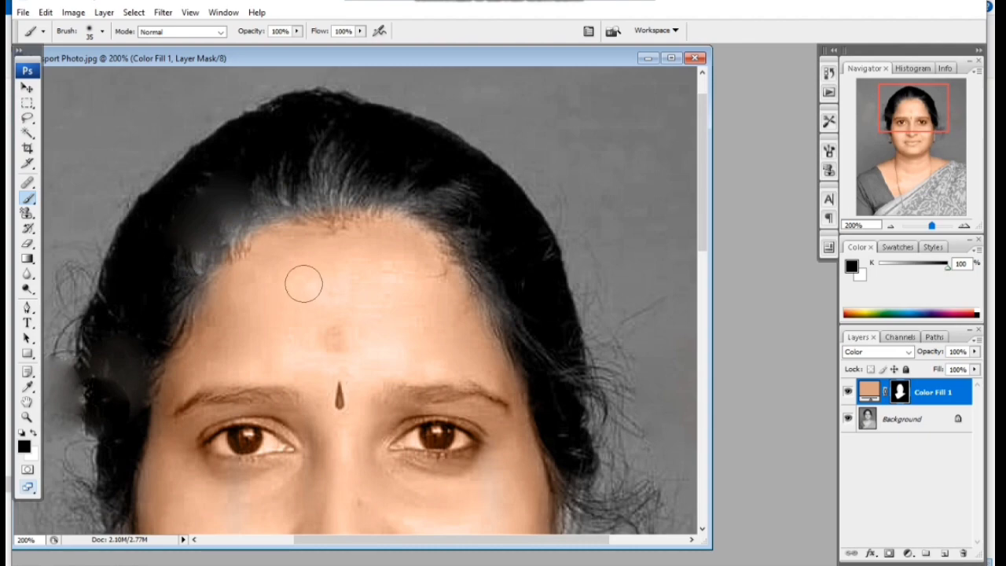
scroll(306, 355, down, 1)
scroll(284, 332, down, 3)
scroll(284, 337, down, 3)
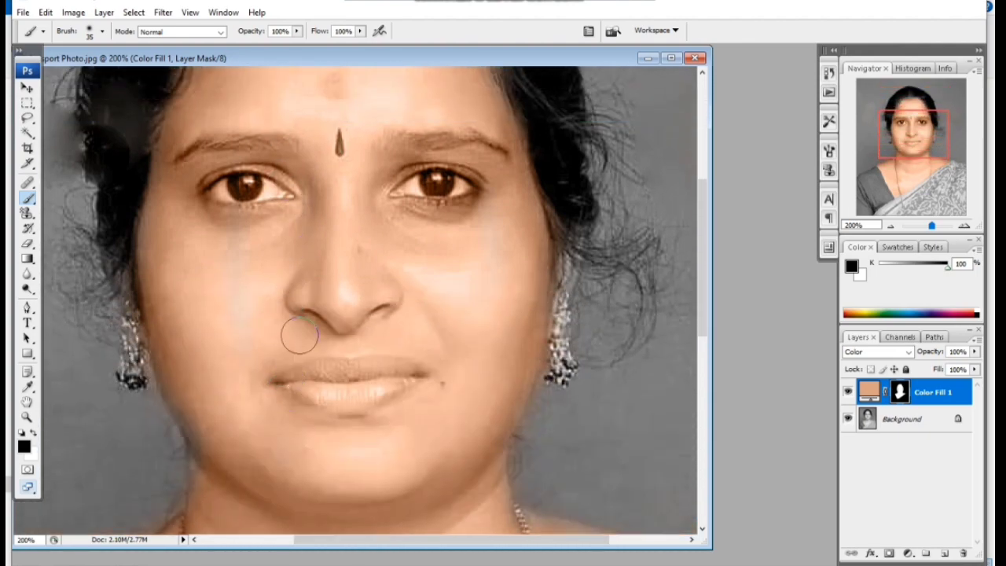
key(ctrl+minus)
key(ctrl+minus)
key(v)
click(865, 419)
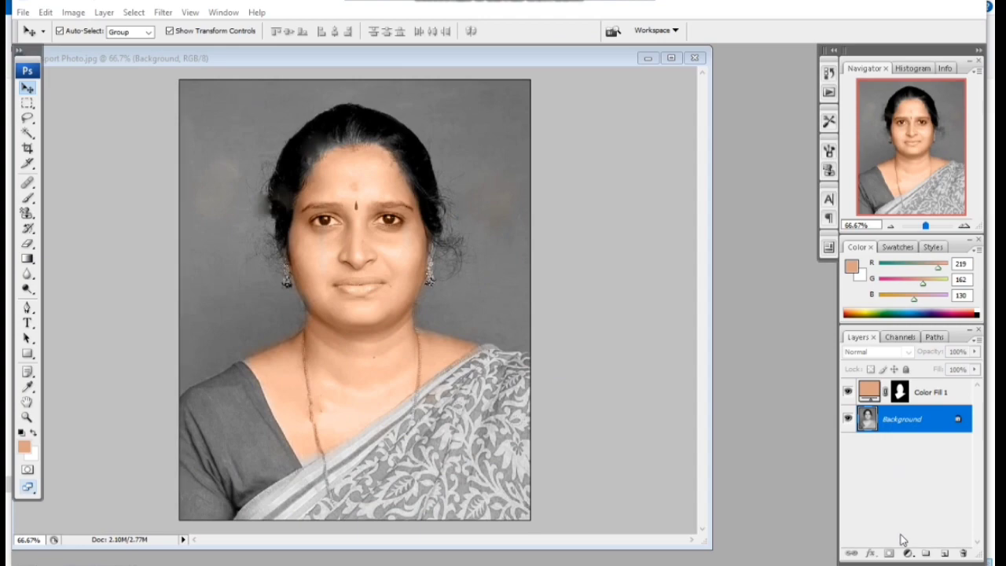
Add a lime-green b3f03c Solid Color fill and move Color Fill 2 above Color Fill 1
click(908, 554)
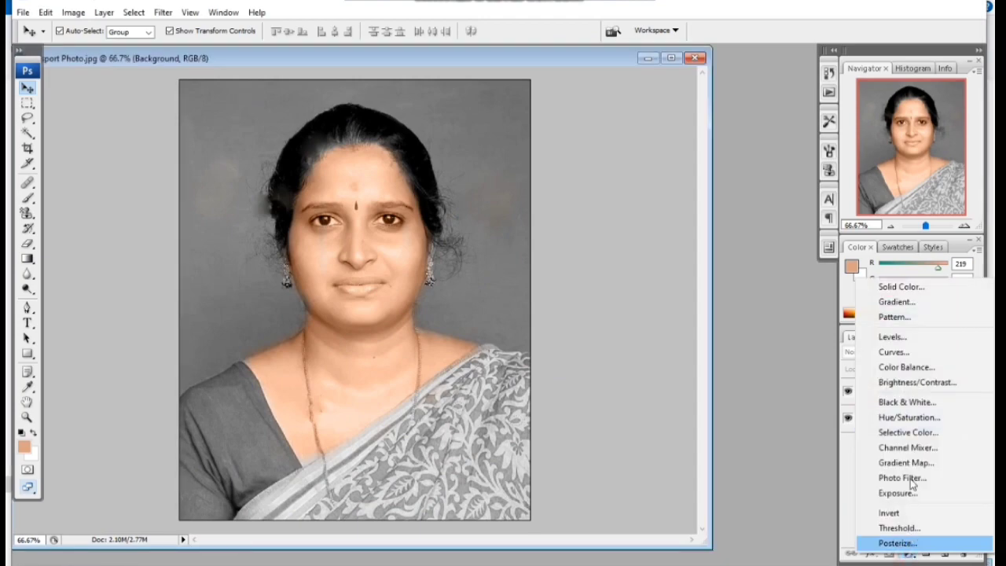
click(901, 288)
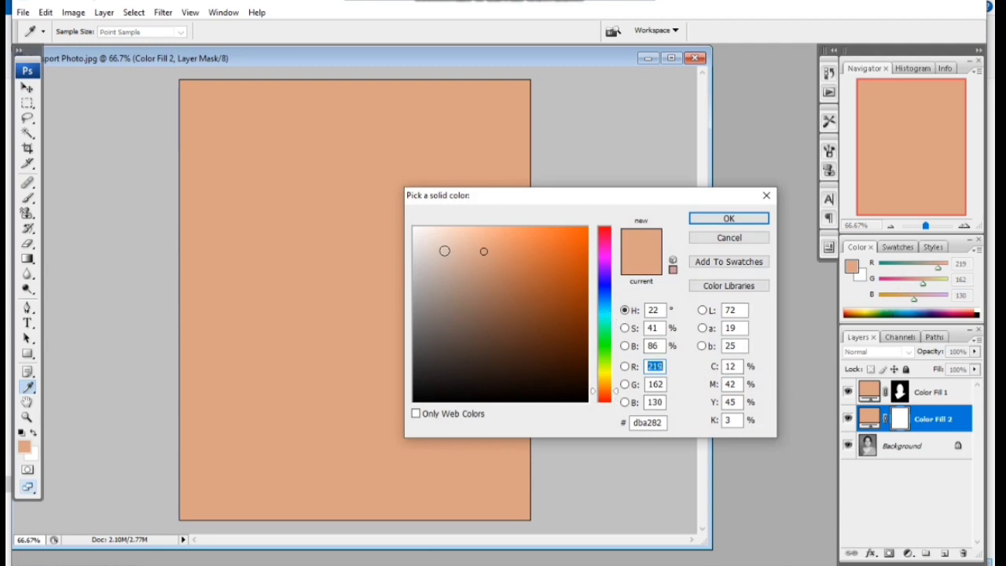
click(610, 366)
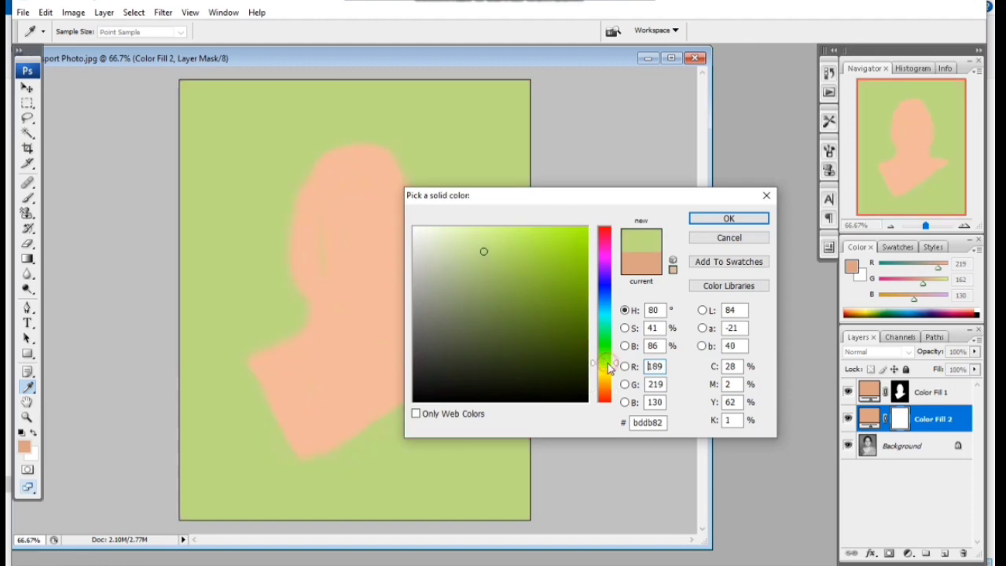
drag(539, 256, 544, 237)
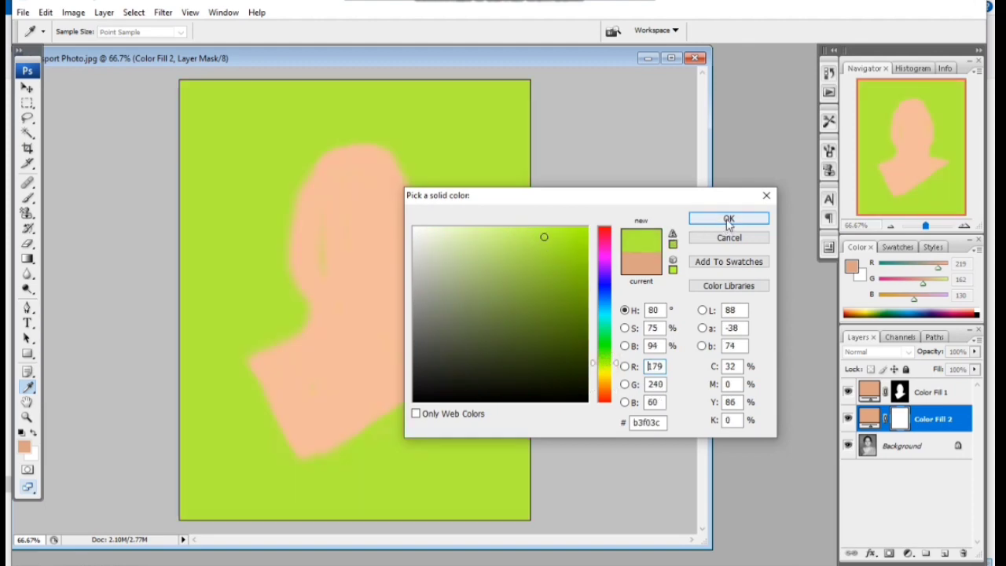
click(751, 219)
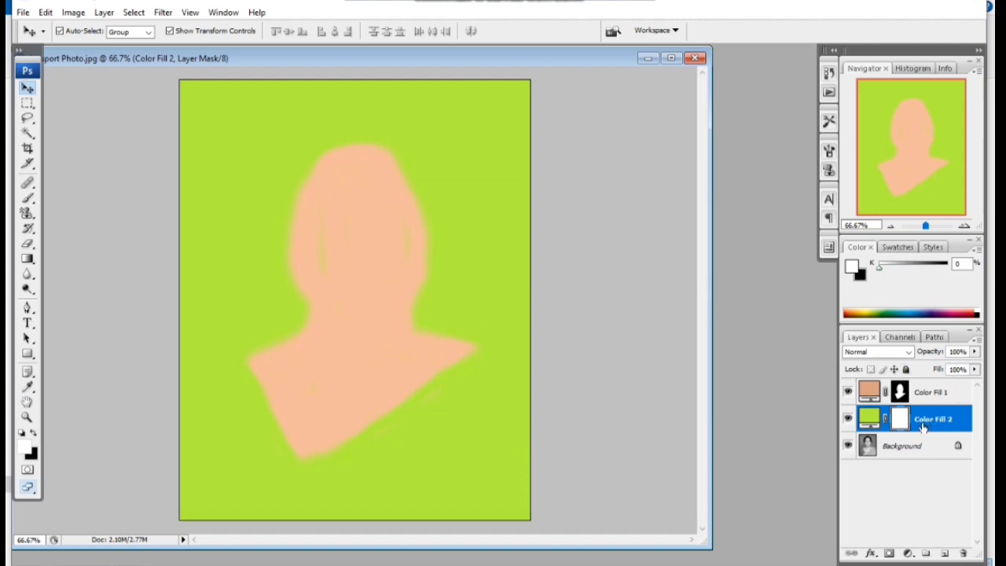
drag(919, 419, 916, 391)
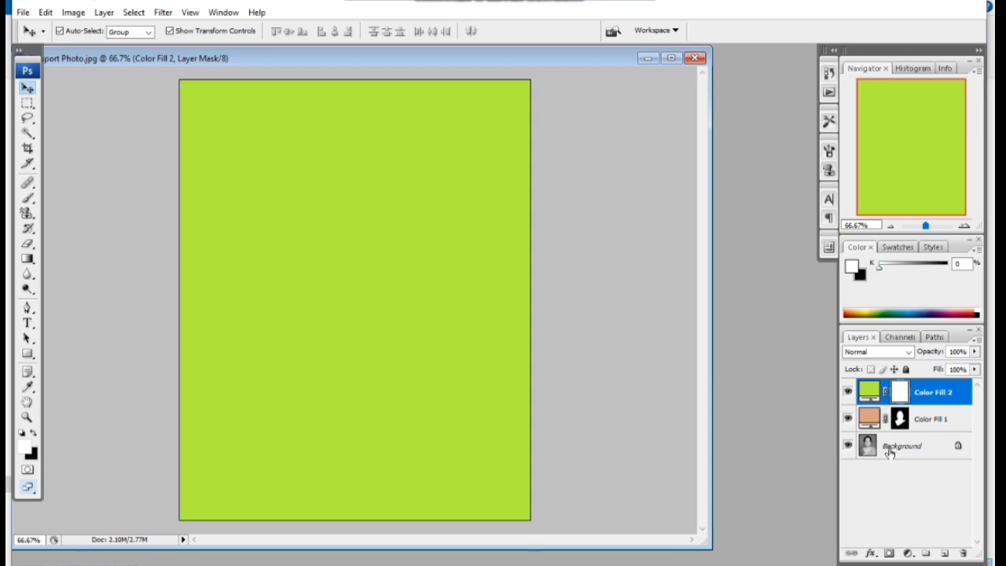
click(877, 352)
Set Color Fill 2 to Color blend mode, fill its mask black, and zoom onto the necklace
click(879, 341)
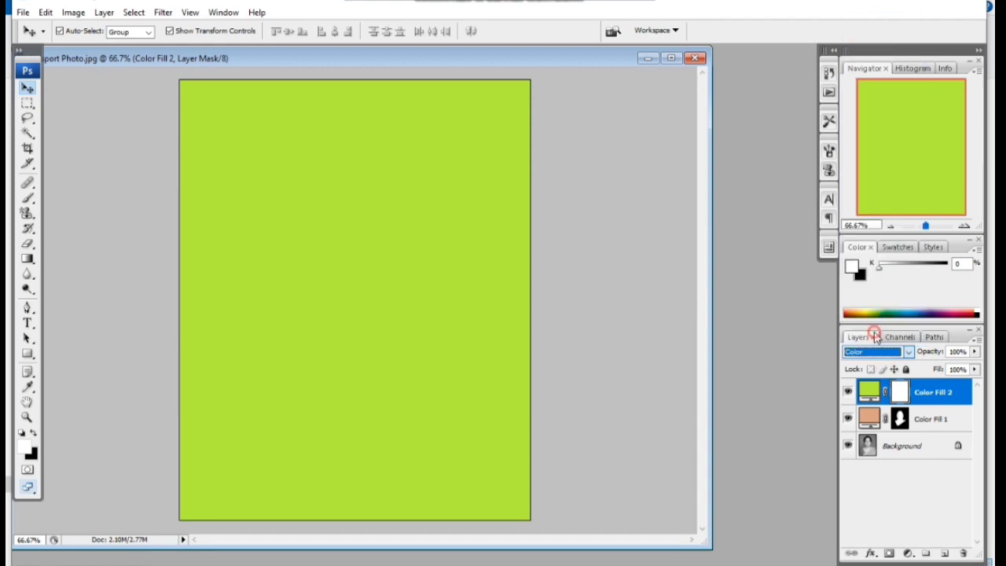
key(x)
key(alt+BackSpace)
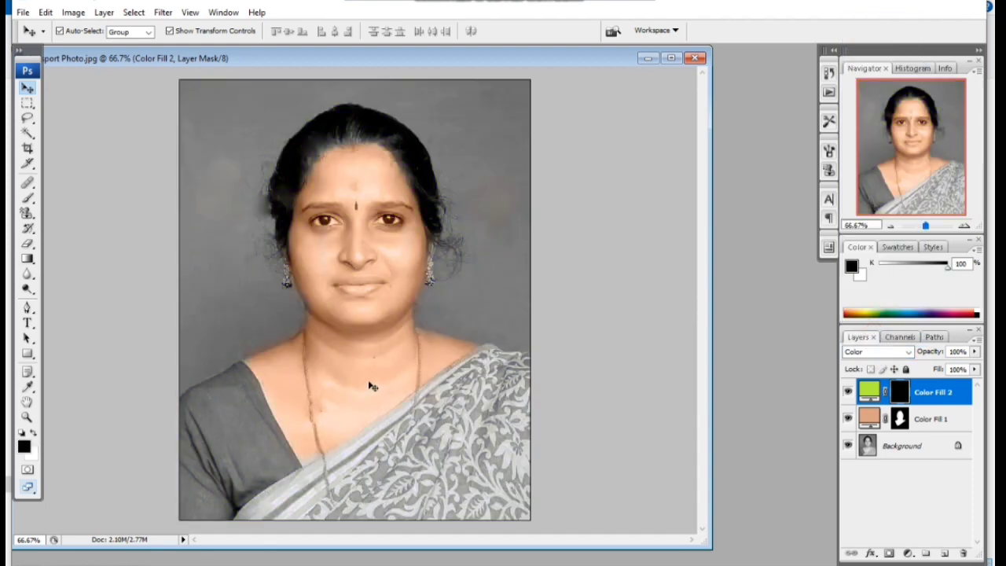
key(ctrl+plus)
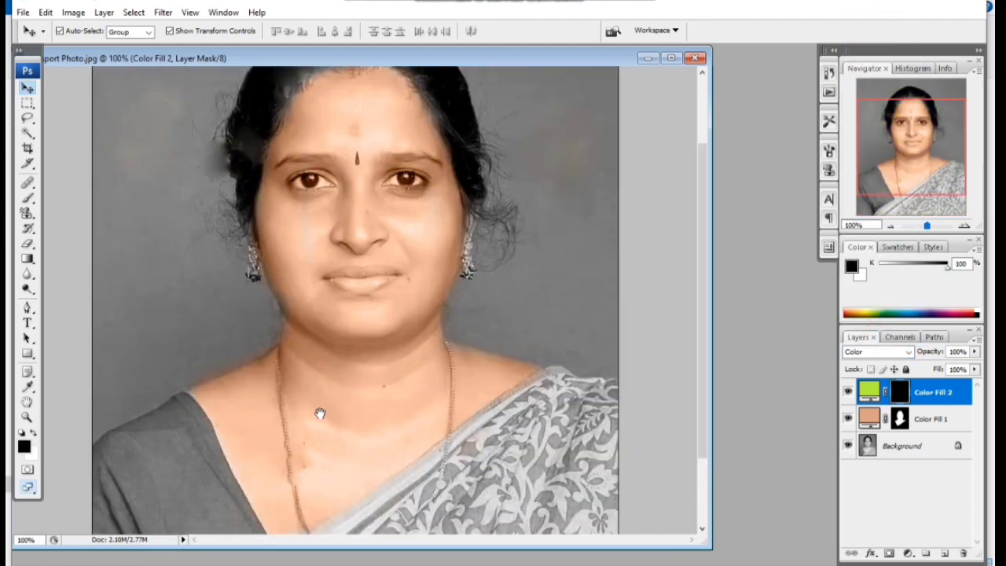
drag(321, 414, 329, 292)
key(ctrl+plus)
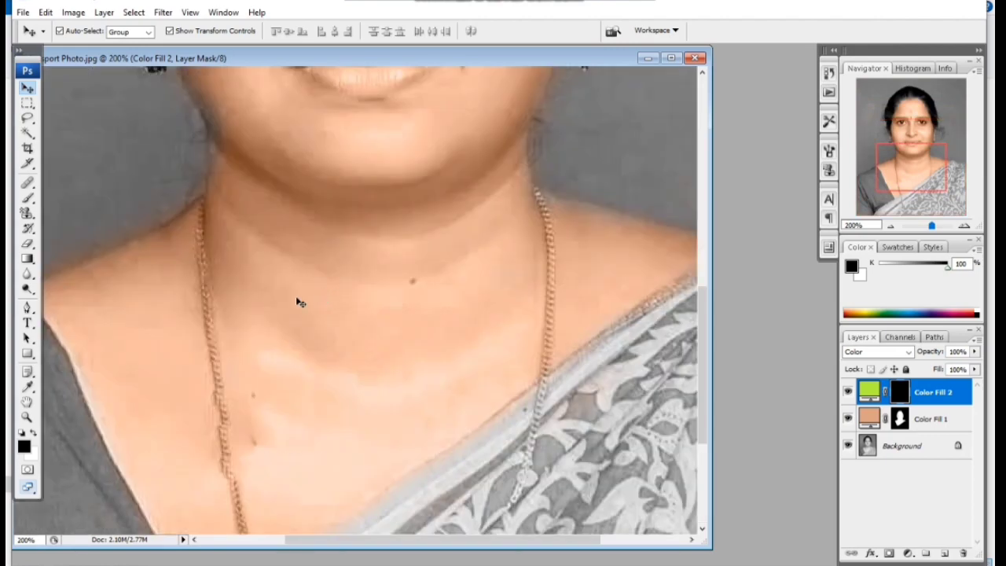
drag(264, 311, 332, 266)
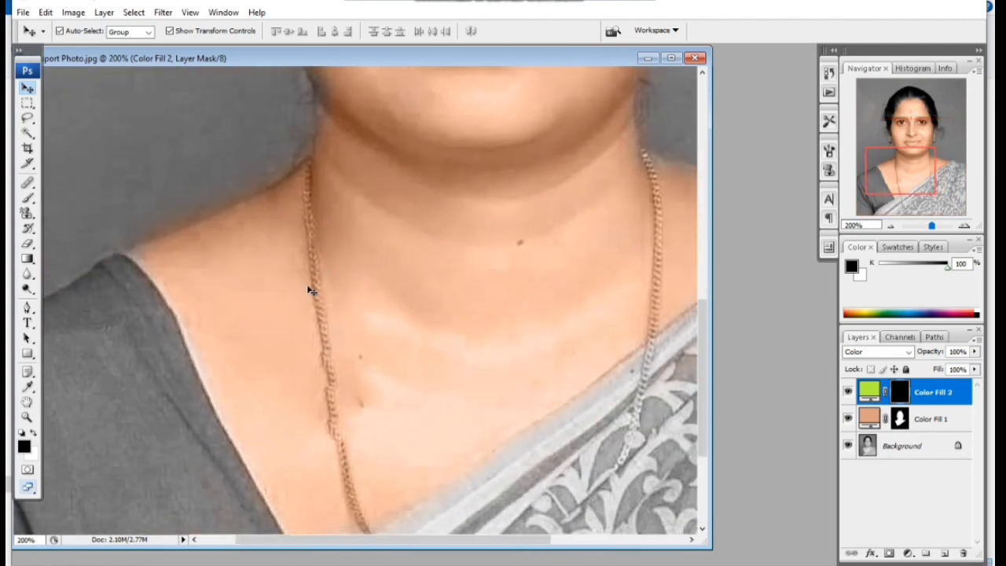
click(27, 197)
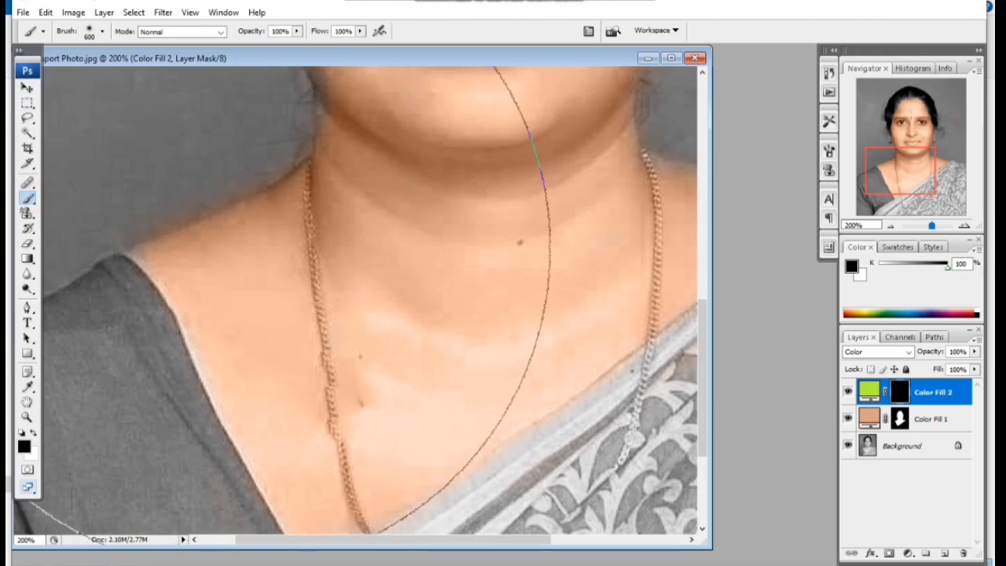
key(bracketleft)
key(bracketleft)
key(bracketleft)
key(bracketleft)
key(bracketleft)
key(bracketleft)
key(bracketleft)
key(bracketleft)
key(bracketleft)
key(bracketleft)
key(bracketleft)
key(bracketleft)
key(bracketleft)
key(bracketleft)
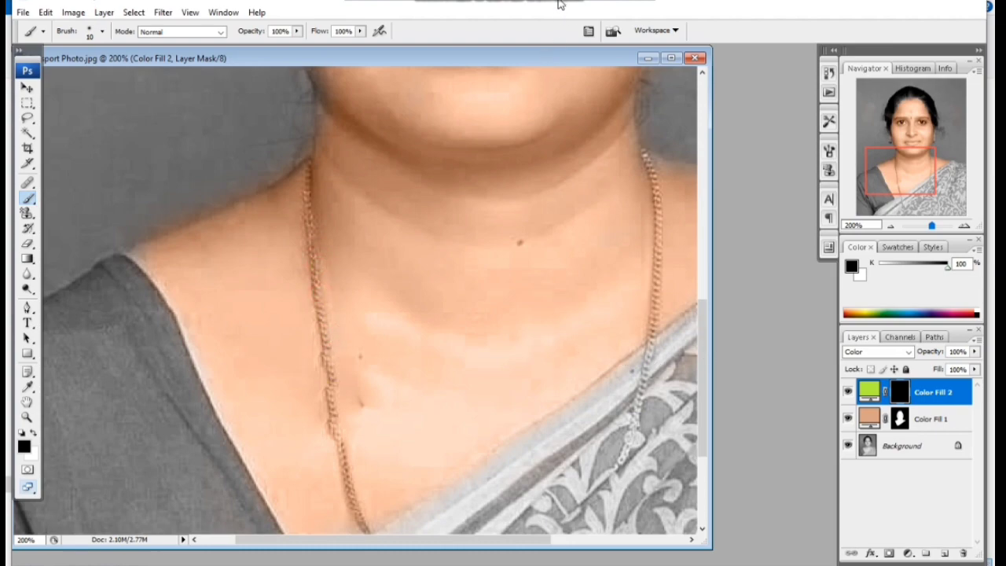
At 300% zoom, paint white over the left and right necklace chains to reveal the green
key(x)
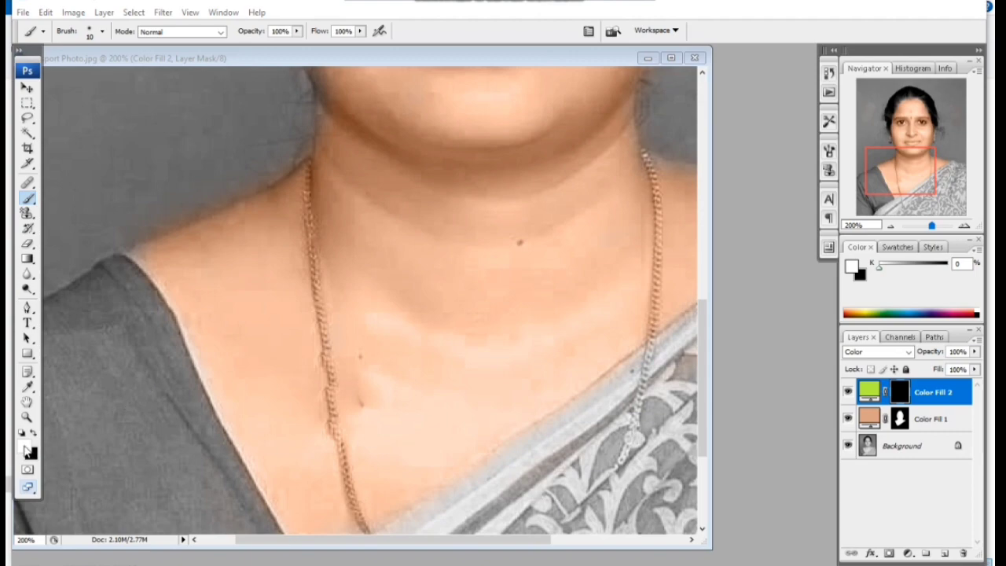
click(308, 182)
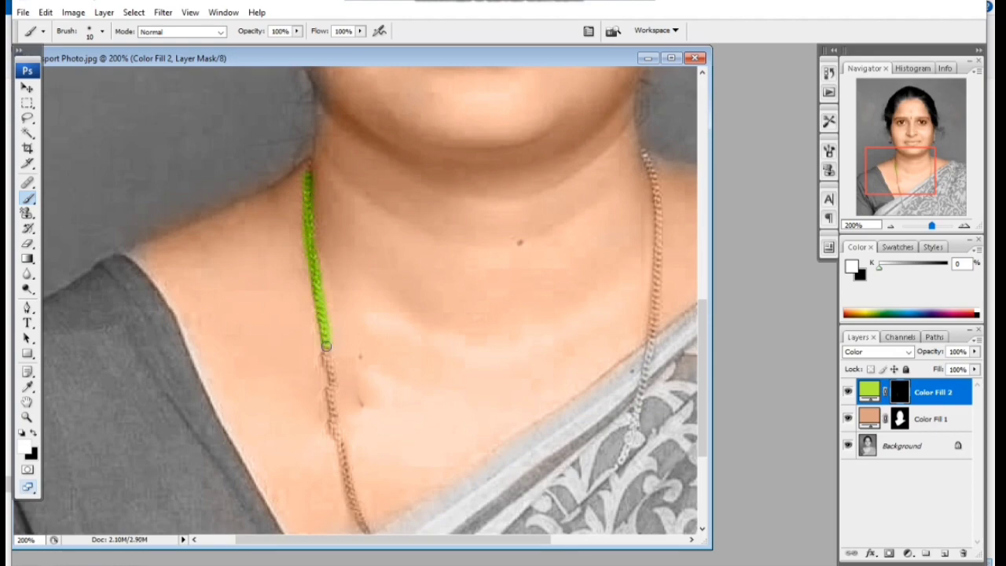
drag(348, 355, 328, 143)
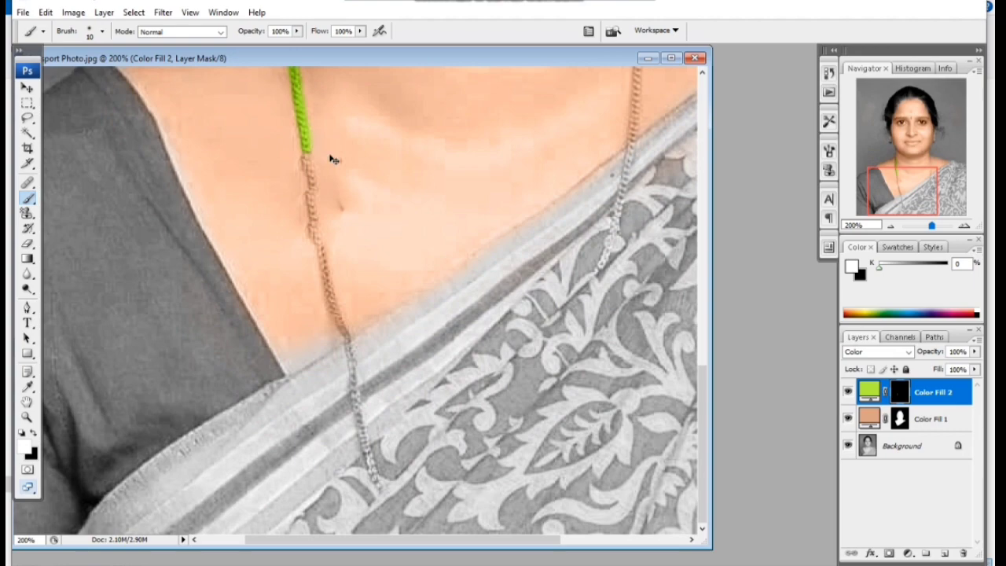
key(ctrl+plus)
mouse_move(316, 199)
mouse_down()
mouse_move(356, 419)
mouse_move(376, 471)
mouse_move(343, 213)
mouse_move(374, 456)
mouse_up()
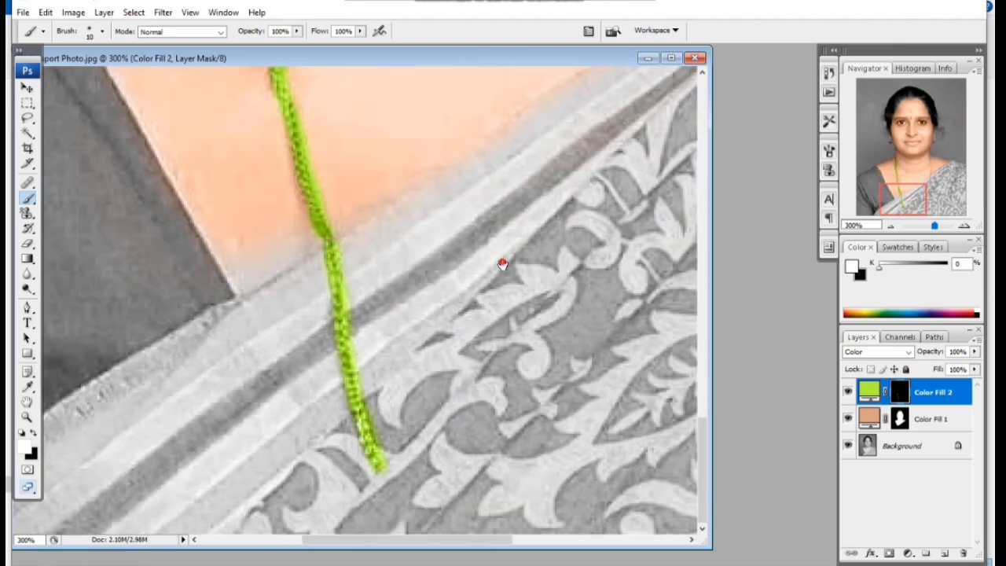
drag(502, 262, 272, 482)
mouse_move(534, 102)
mouse_down()
mouse_move(486, 198)
mouse_move(485, 382)
mouse_move(528, 106)
mouse_move(497, 338)
mouse_up()
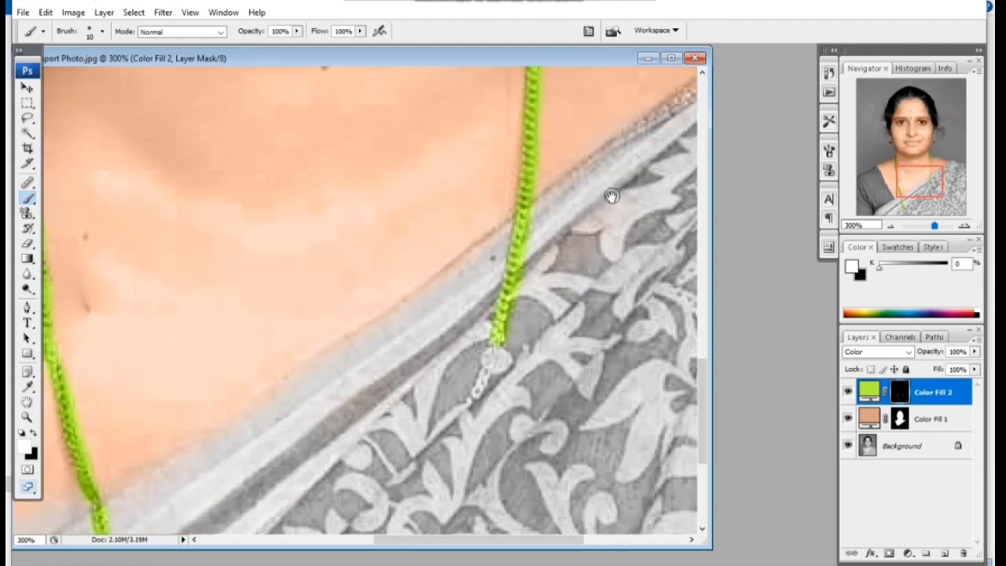
drag(615, 195, 621, 116)
key(ctrl+minus)
key(ctrl+minus)
key(ctrl+minus)
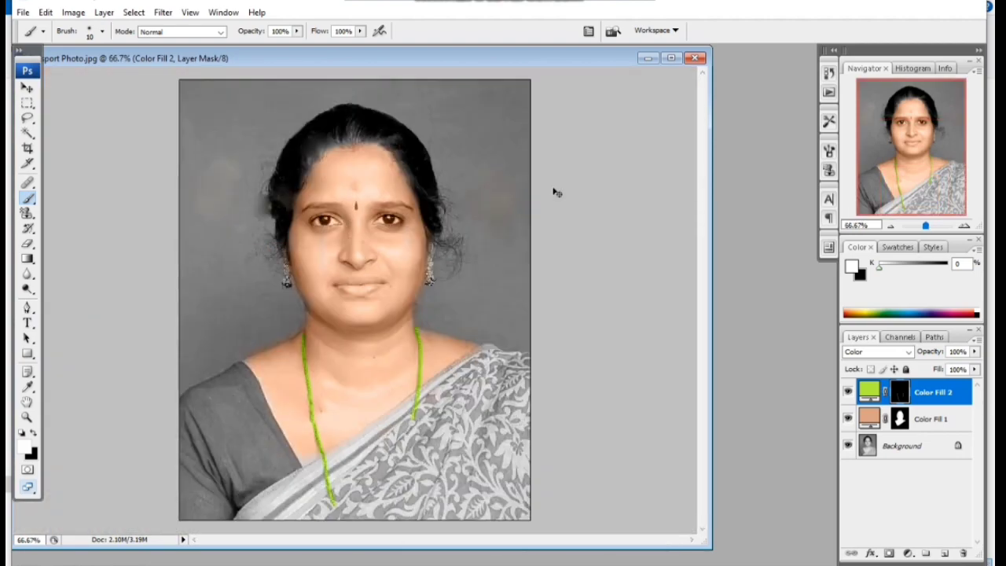
key(ctrl+minus)
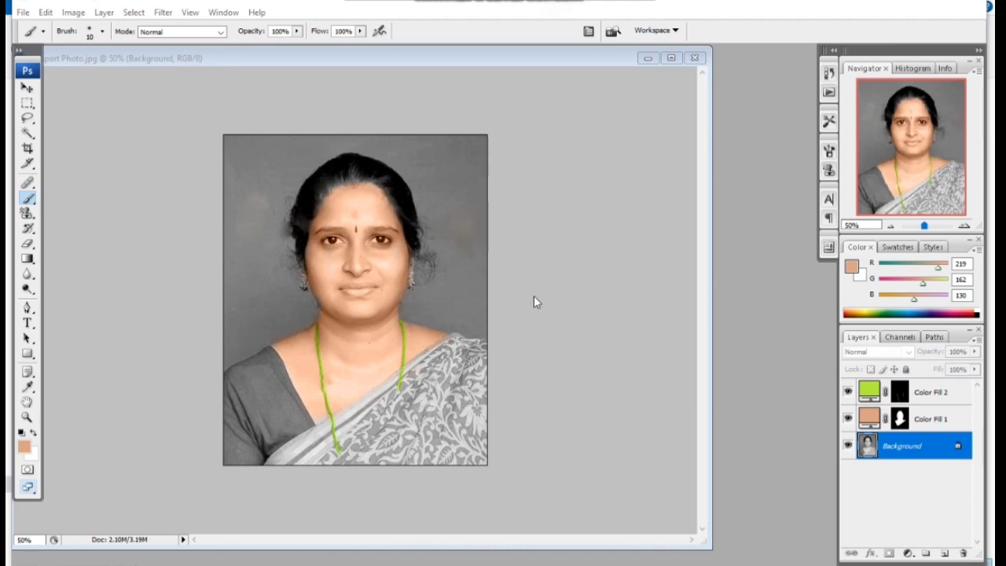
Add an orange ed712b Solid Color fill, move Color Fill 3 to the top, and invert its mask
click(897, 447)
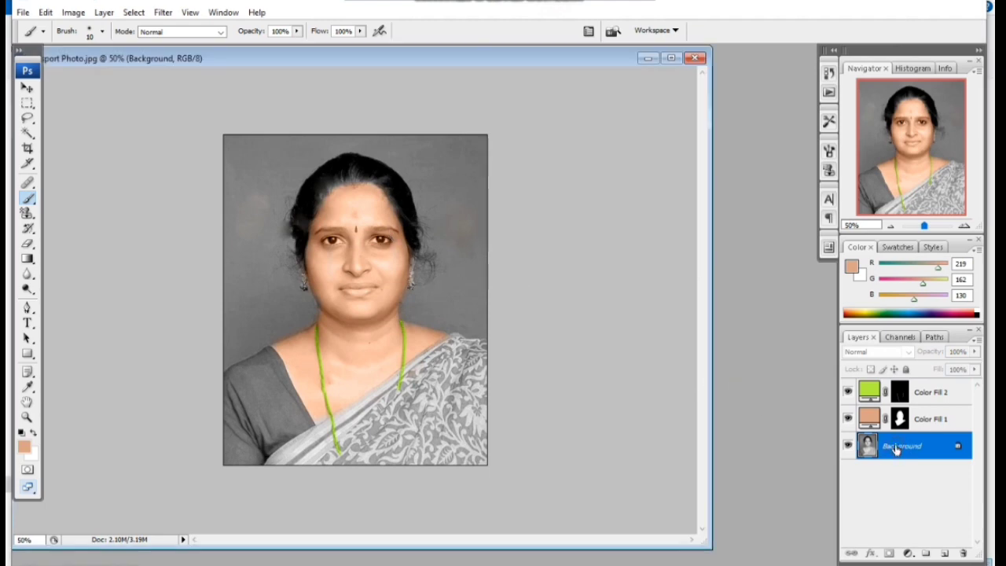
click(909, 555)
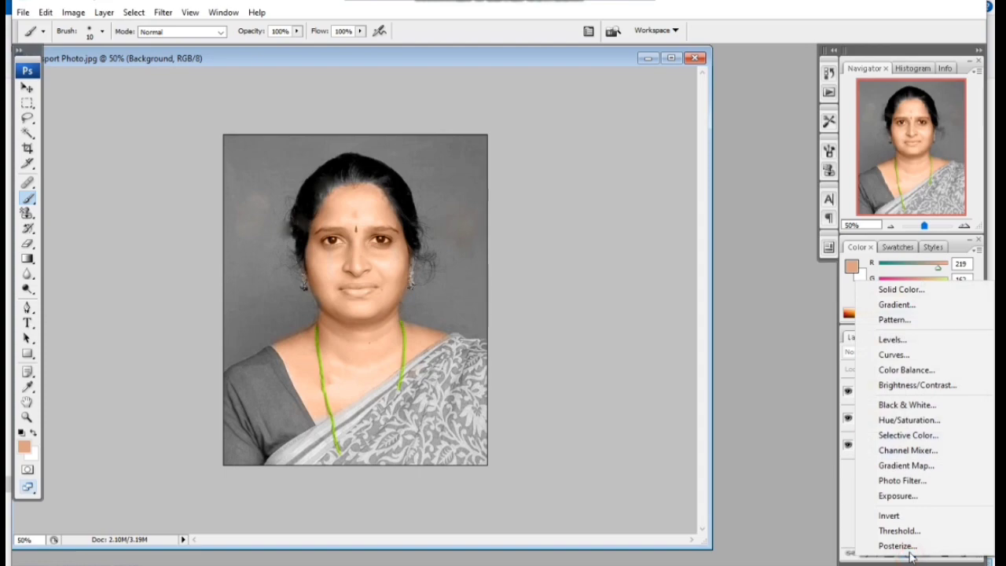
click(914, 294)
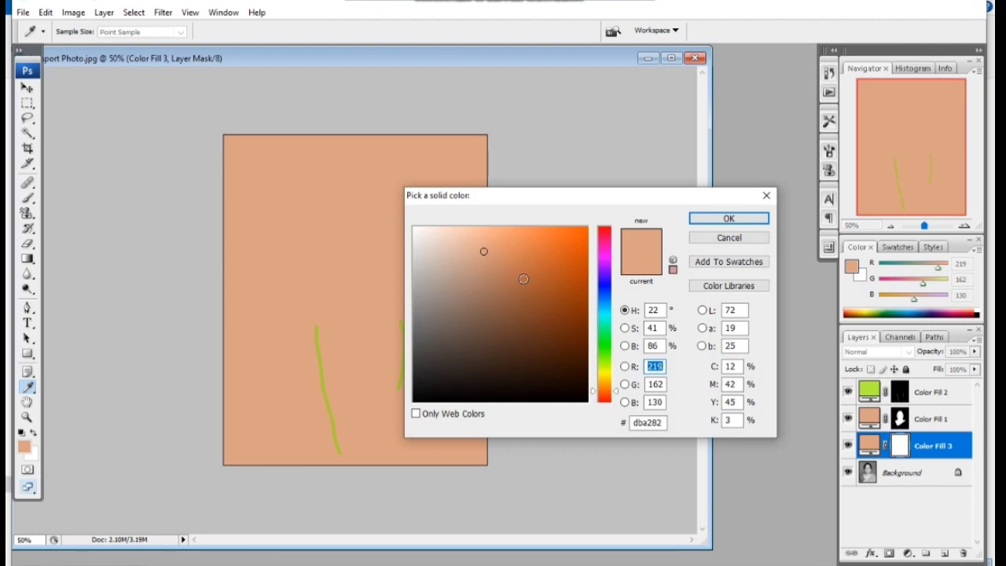
click(565, 237)
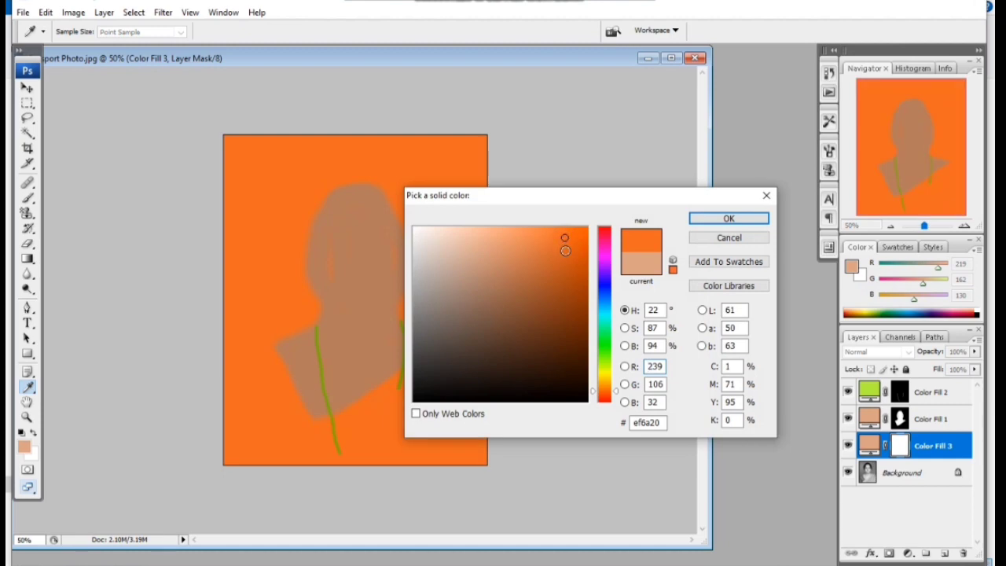
click(552, 235)
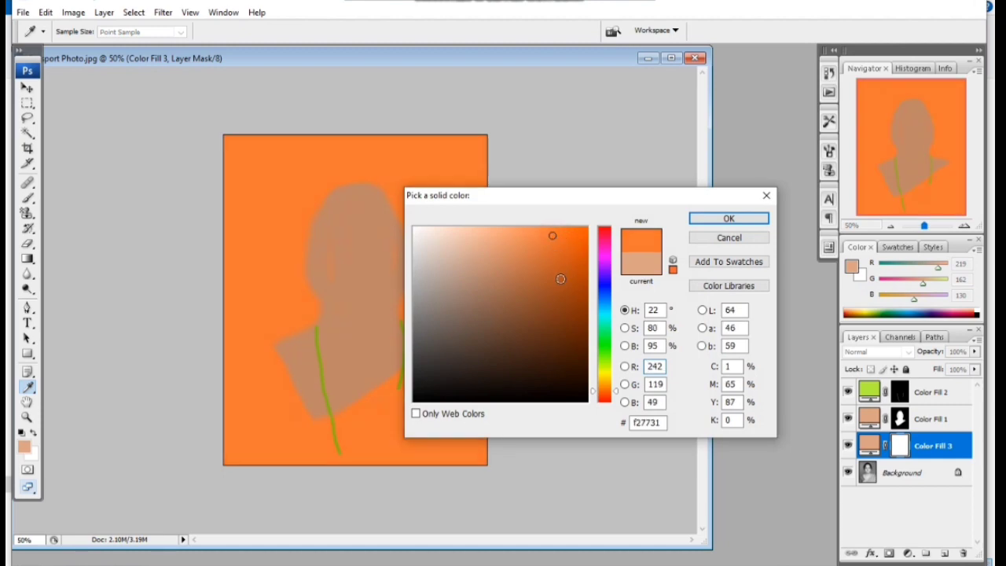
drag(561, 278, 557, 236)
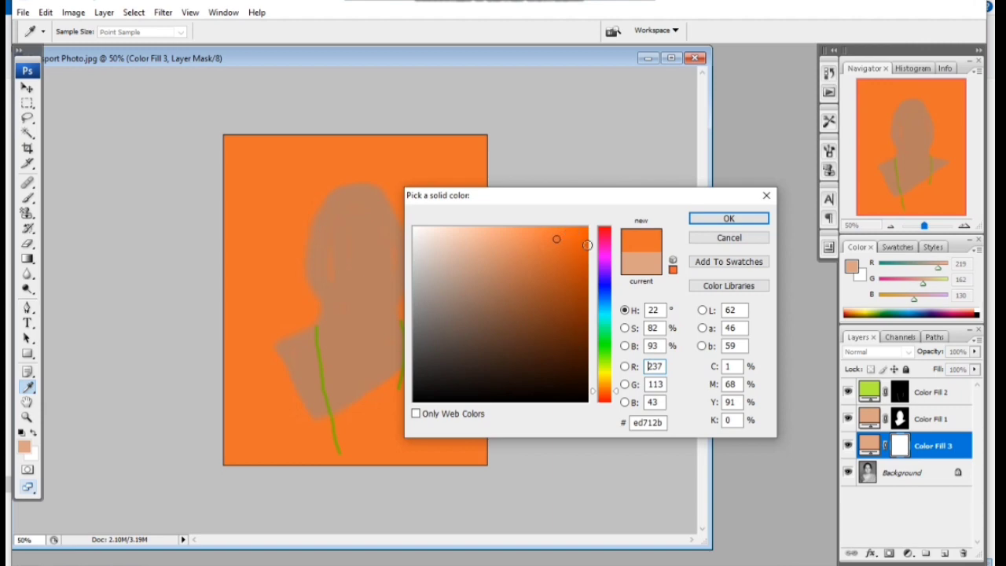
click(729, 219)
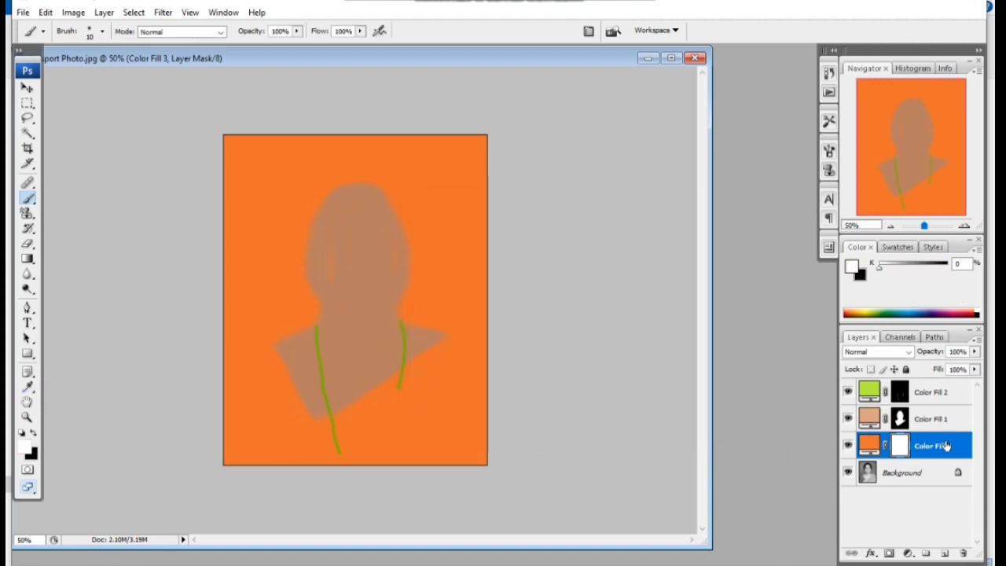
drag(935, 446, 925, 393)
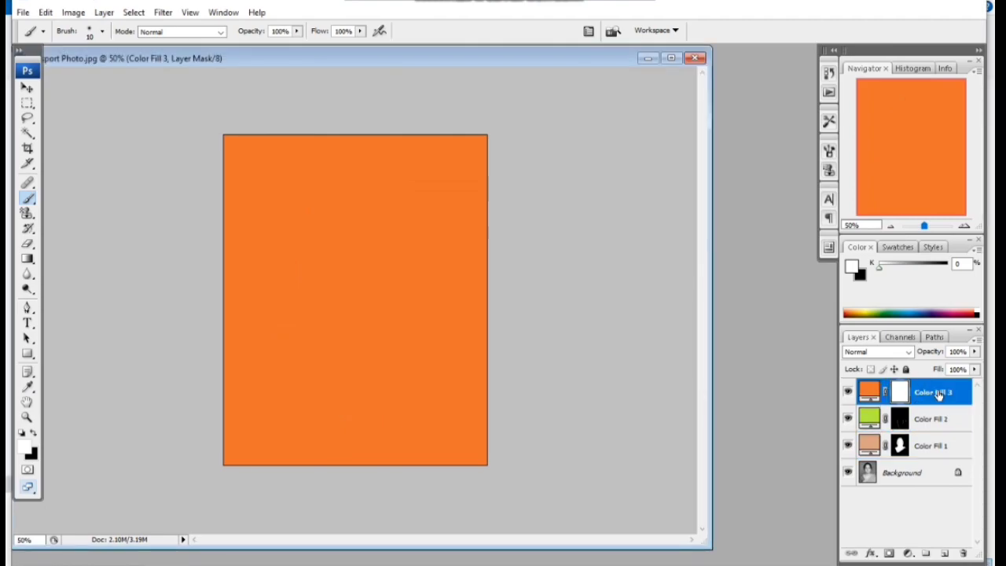
key(ctrl+i)
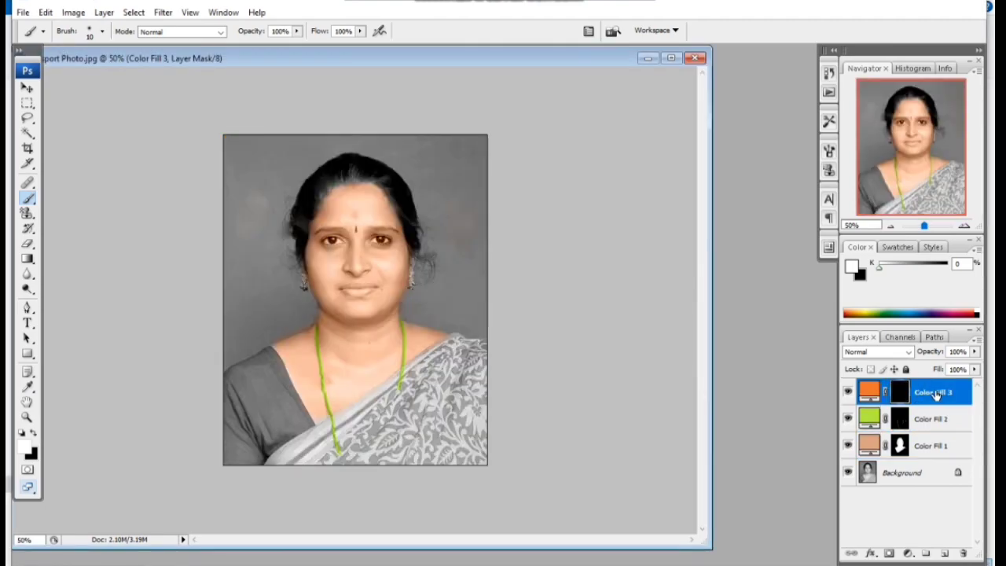
Switch Color Fill 3's blend mode to Color
key(ctrl+alt+0)
click(877, 351)
click(883, 321)
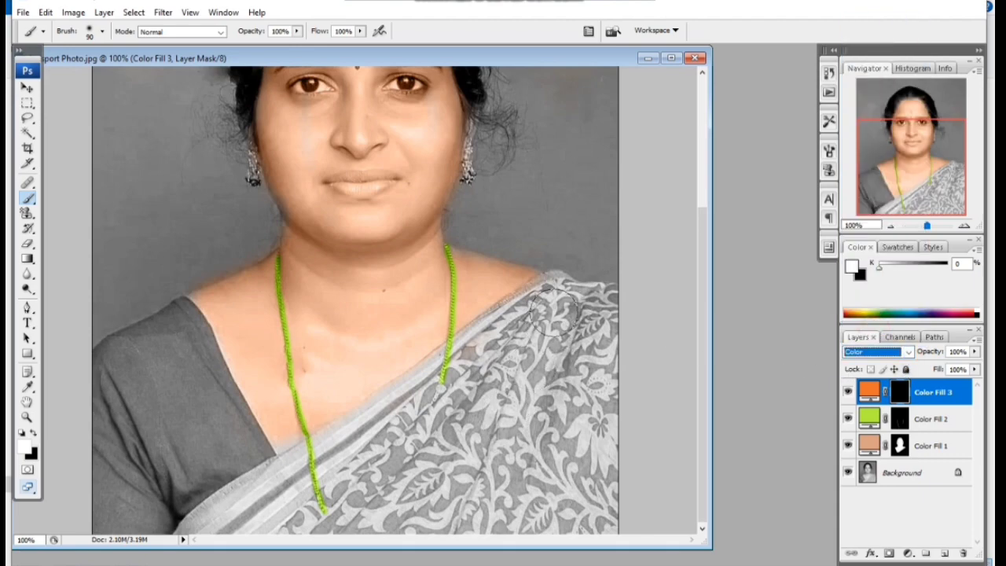
Paint orange over the saree at the shoulder, upper area and middle, up toward the necklace
drag(554, 311, 479, 402)
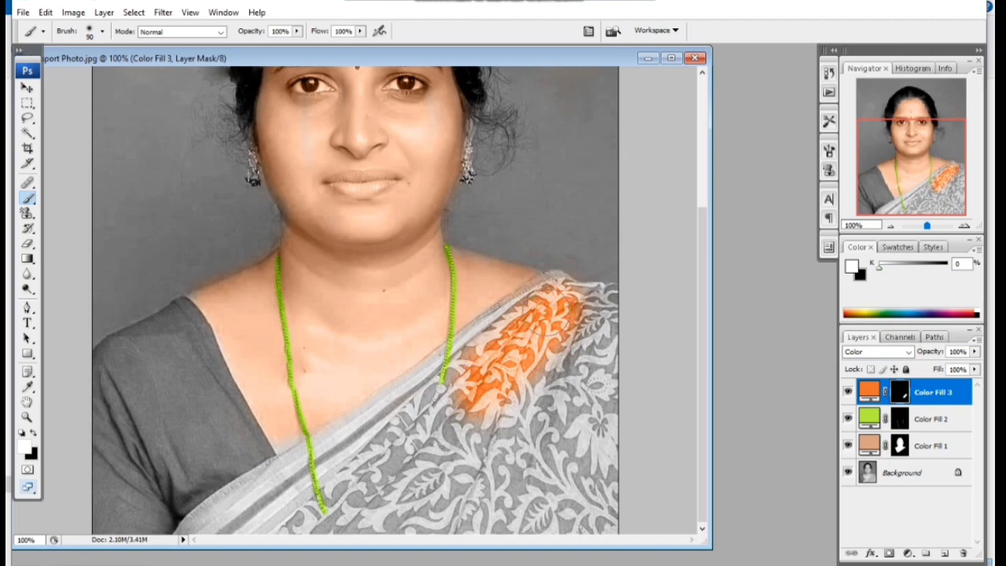
mouse_move(562, 302)
mouse_down()
mouse_move(605, 298)
mouse_move(601, 448)
mouse_up()
key(ctrl+minus)
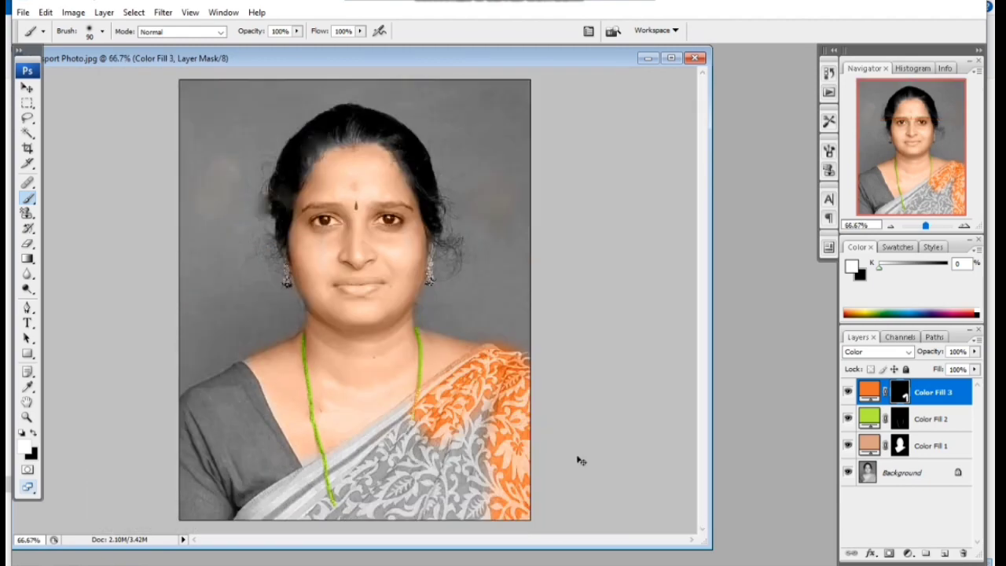
mouse_move(471, 440)
mouse_down()
mouse_move(460, 486)
mouse_move(473, 517)
mouse_move(448, 427)
mouse_move(430, 427)
mouse_move(464, 467)
mouse_up()
key(ctrl+plus)
key(ctrl+plus)
mouse_move(427, 491)
mouse_down()
mouse_move(424, 338)
mouse_move(388, 206)
mouse_up()
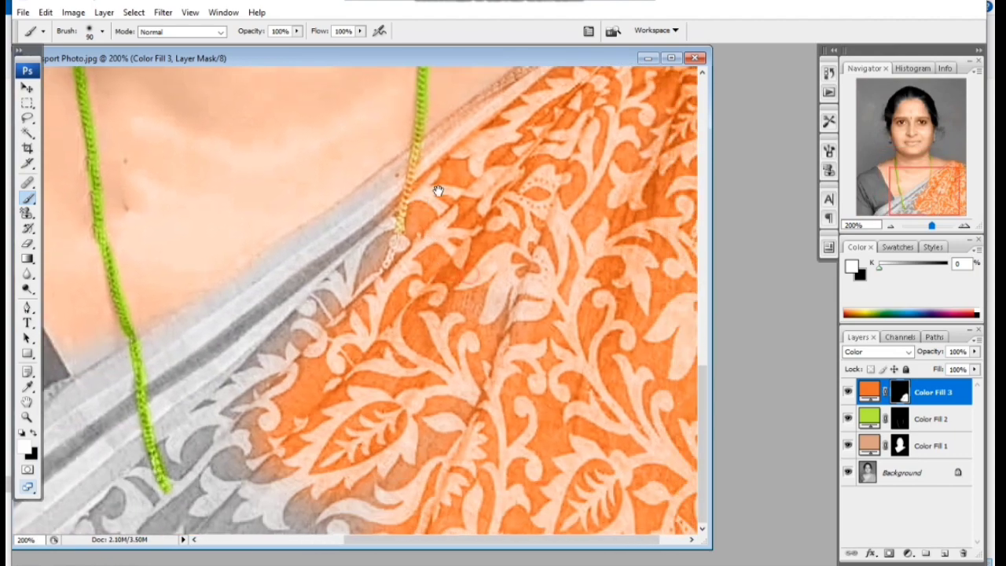
mouse_move(388, 206)
mouse_down()
mouse_move(257, 349)
mouse_move(192, 364)
mouse_move(289, 461)
mouse_up()
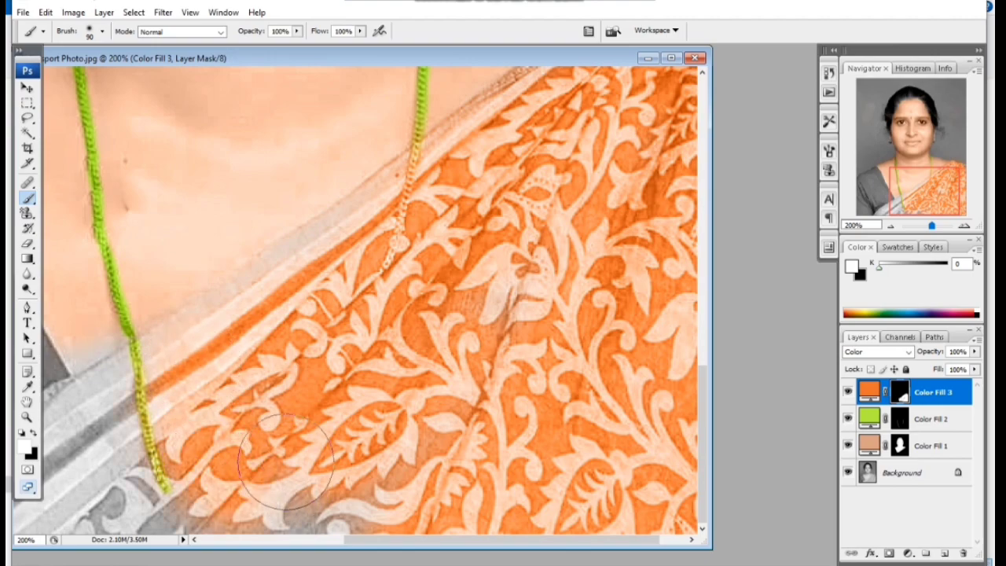
key(ctrl+minus)
key(ctrl+minus)
key(ctrl+minus)
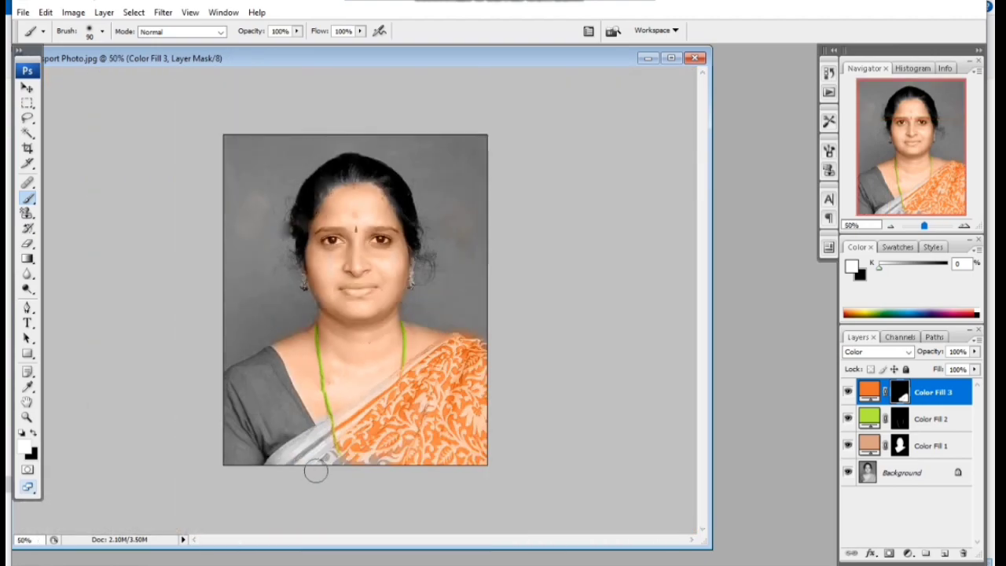
Paint orange along the saree's lower edge and the border around the necklace
mouse_move(322, 436)
mouse_down()
mouse_move(270, 464)
mouse_move(369, 456)
mouse_move(334, 460)
mouse_up()
key(ctrl+plus)
key(ctrl+plus)
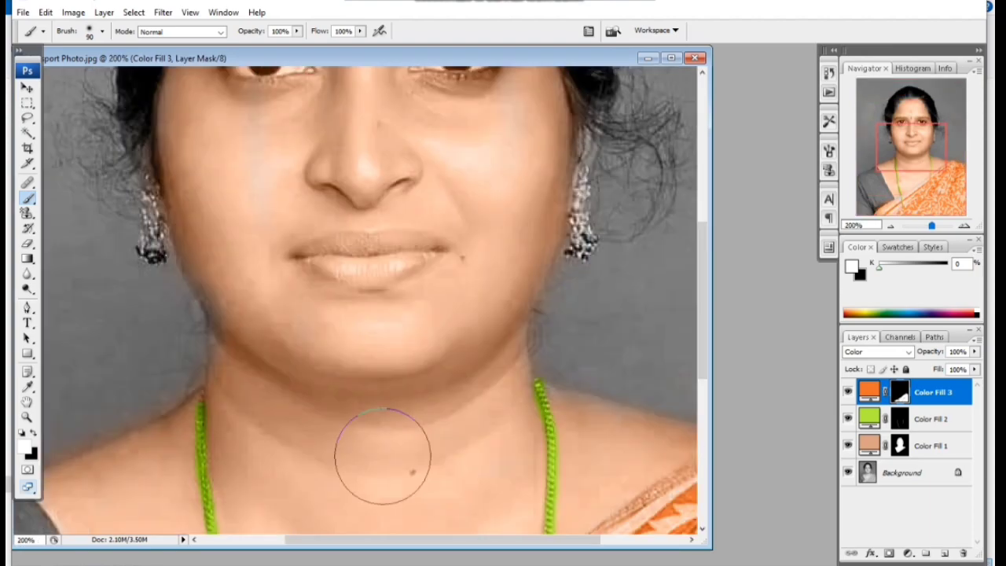
mouse_move(382, 456)
mouse_down()
mouse_move(349, 367)
mouse_move(415, 278)
mouse_up()
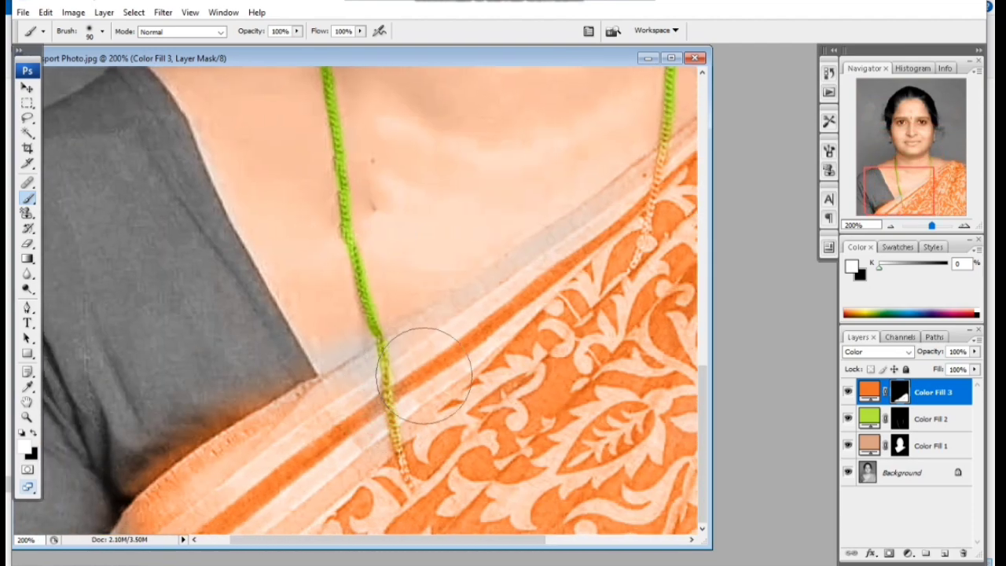
mouse_move(556, 267)
mouse_down()
mouse_move(528, 269)
mouse_move(408, 378)
mouse_up()
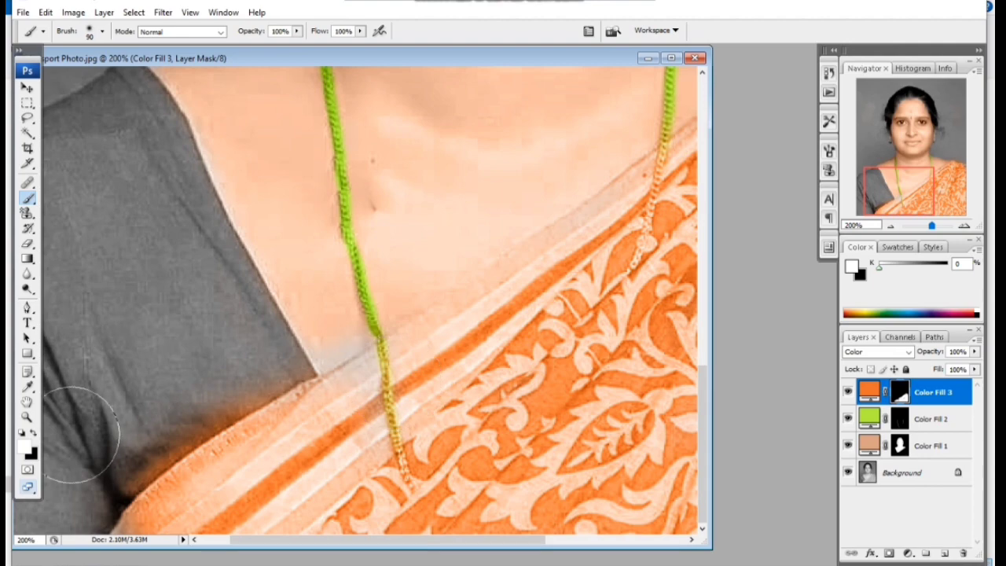
Paint black to remove orange spill from the grey blouse edge, then select Background
click(33, 432)
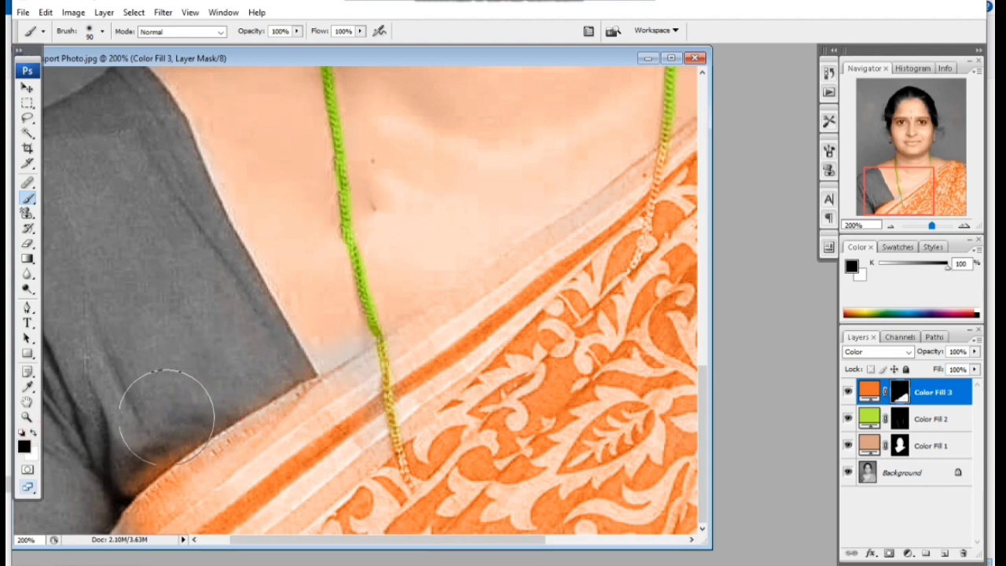
drag(236, 357, 106, 458)
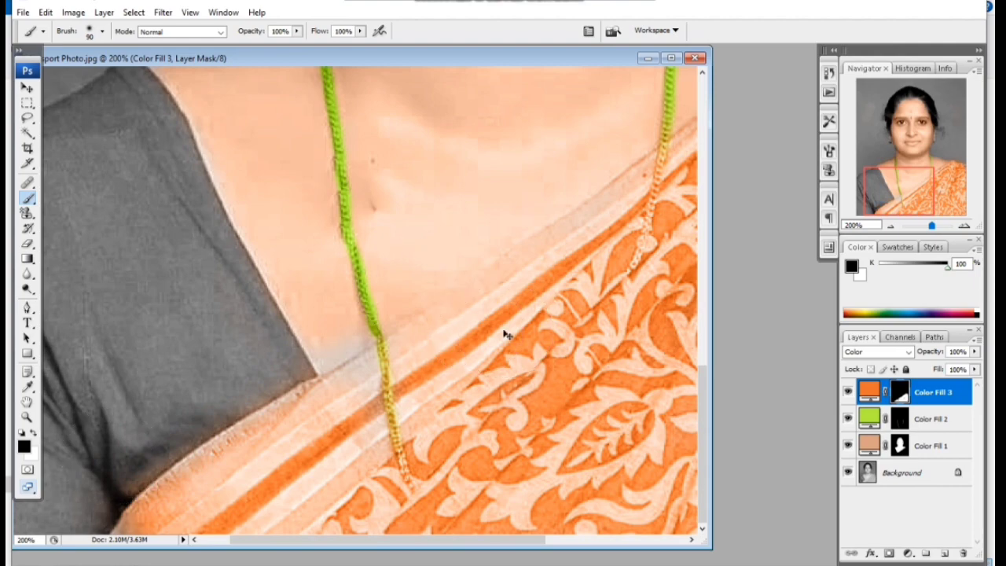
key(ctrl+minus)
key(ctrl+minus)
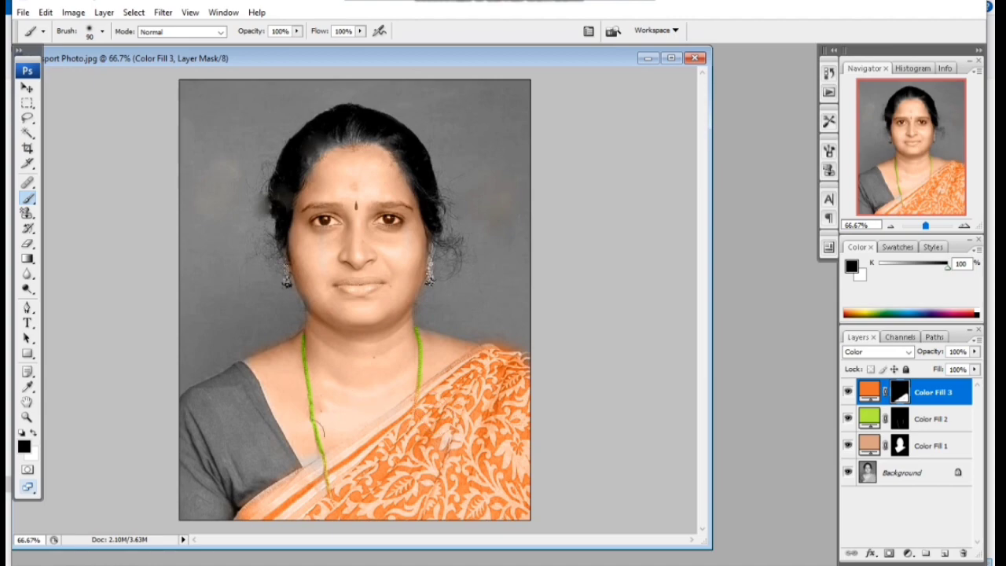
click(915, 474)
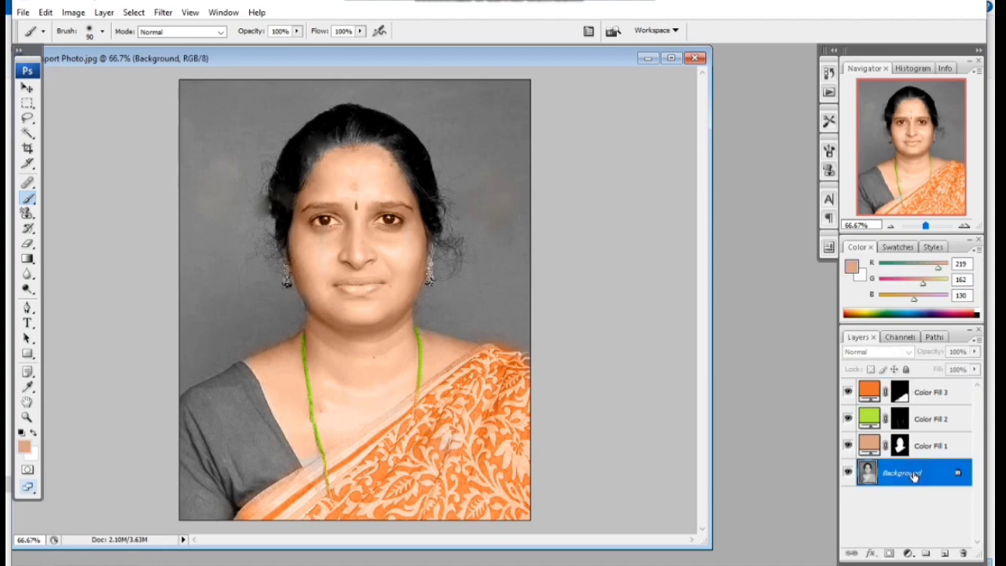
Add a purple a23ff6 Solid Color fill above Background and reset colours to black and white
click(908, 554)
click(903, 288)
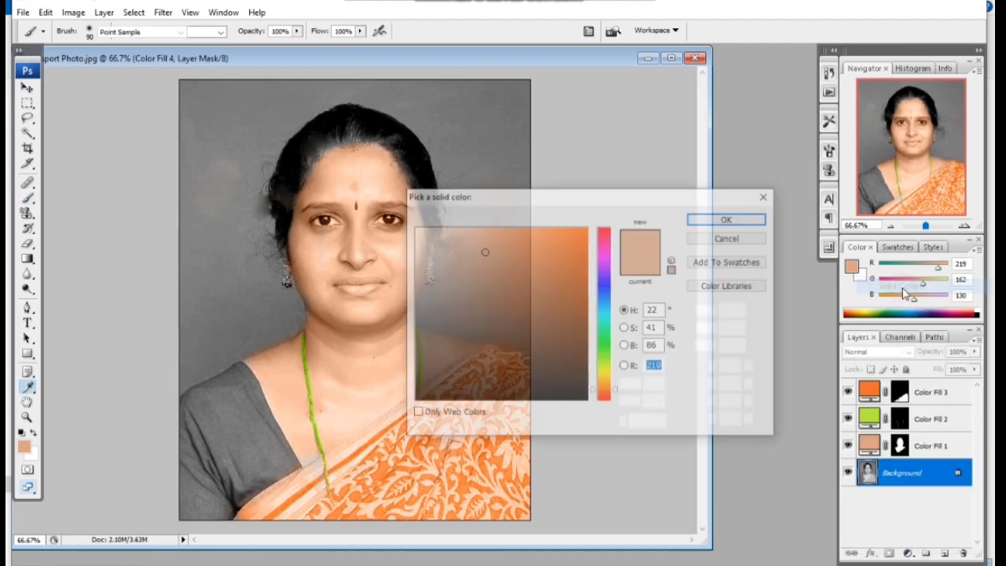
click(605, 274)
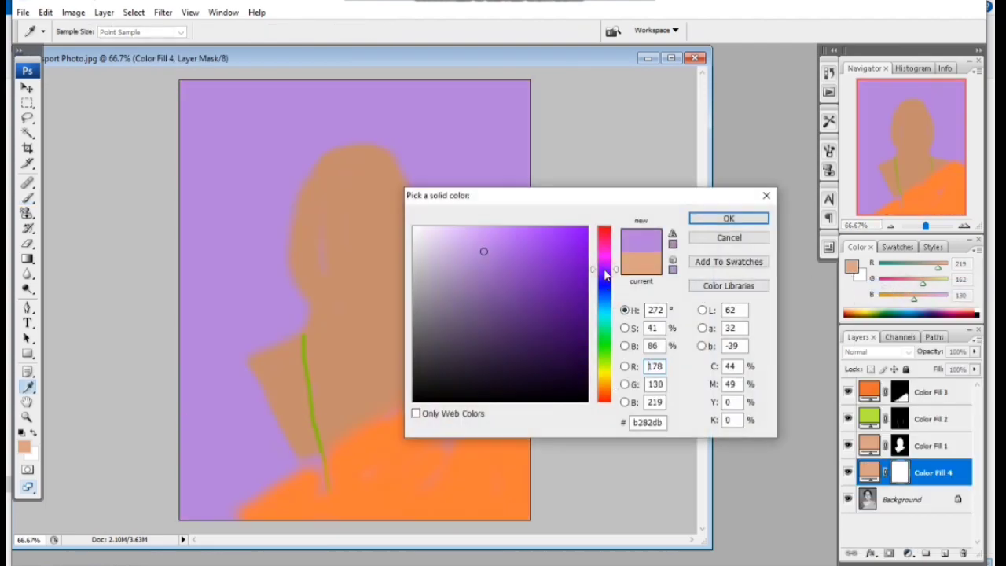
drag(554, 265, 544, 233)
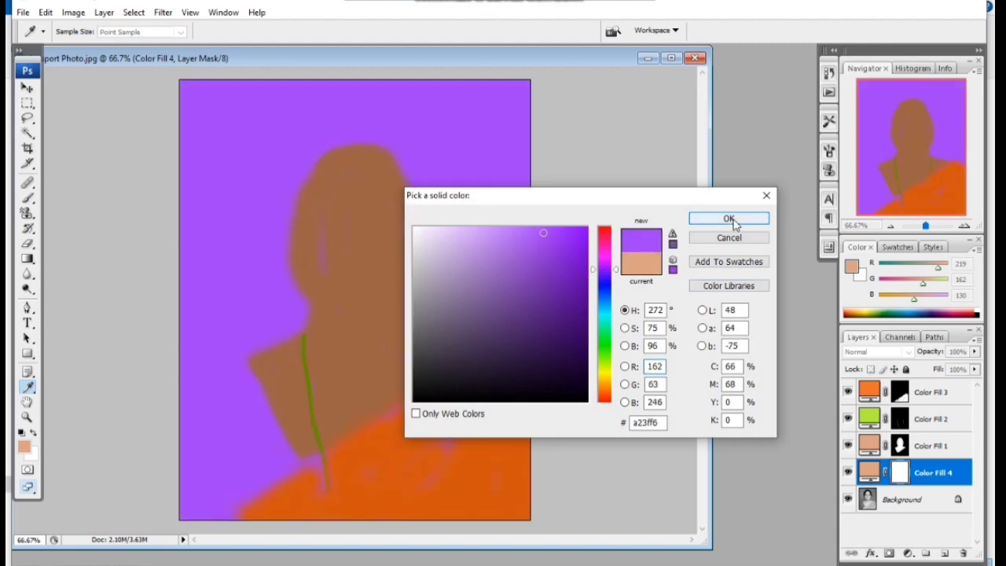
click(729, 219)
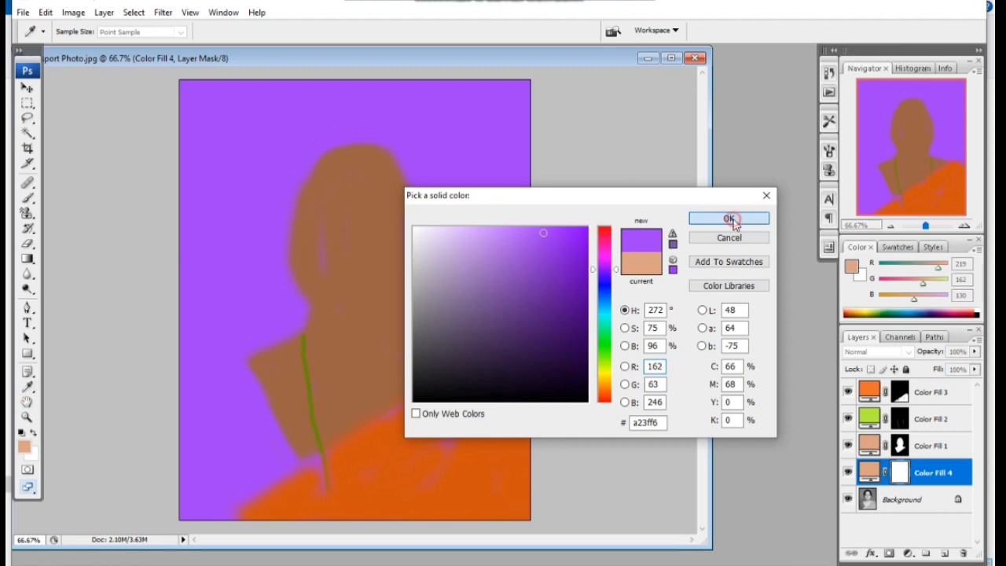
key(b)
key(d)
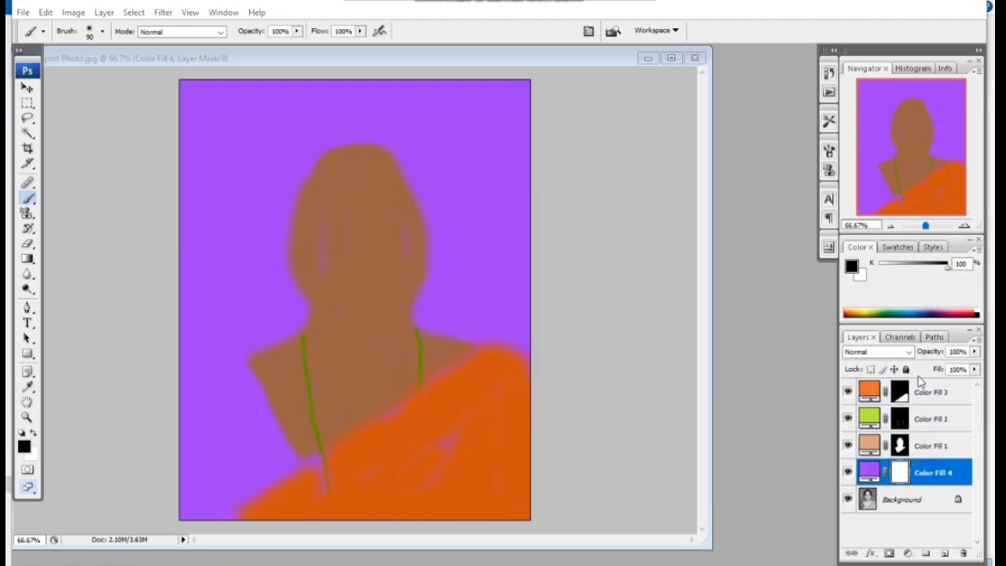
Move Color Fill 4 to the top of the layer stack and invert its mask to black
drag(921, 479, 916, 401)
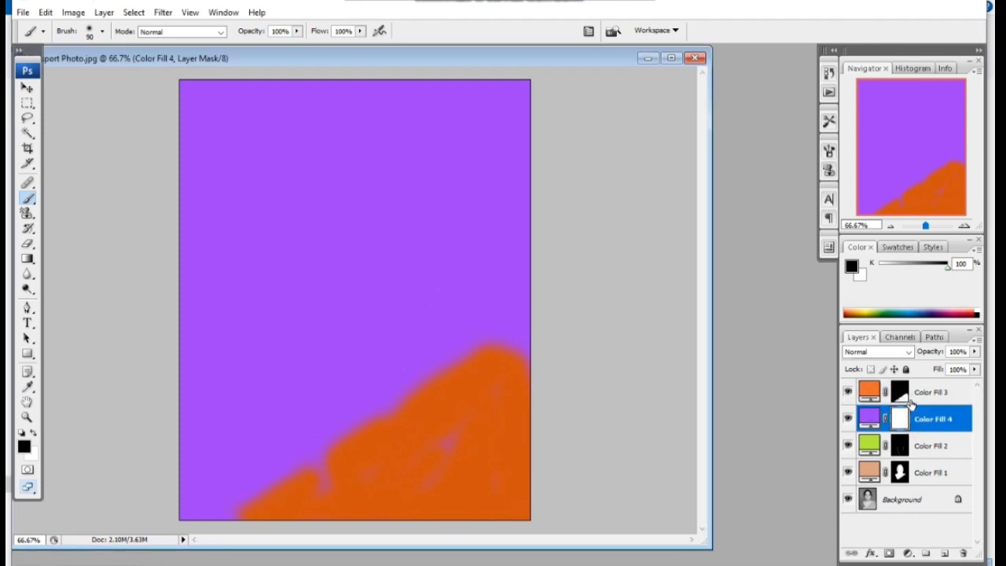
click(910, 393)
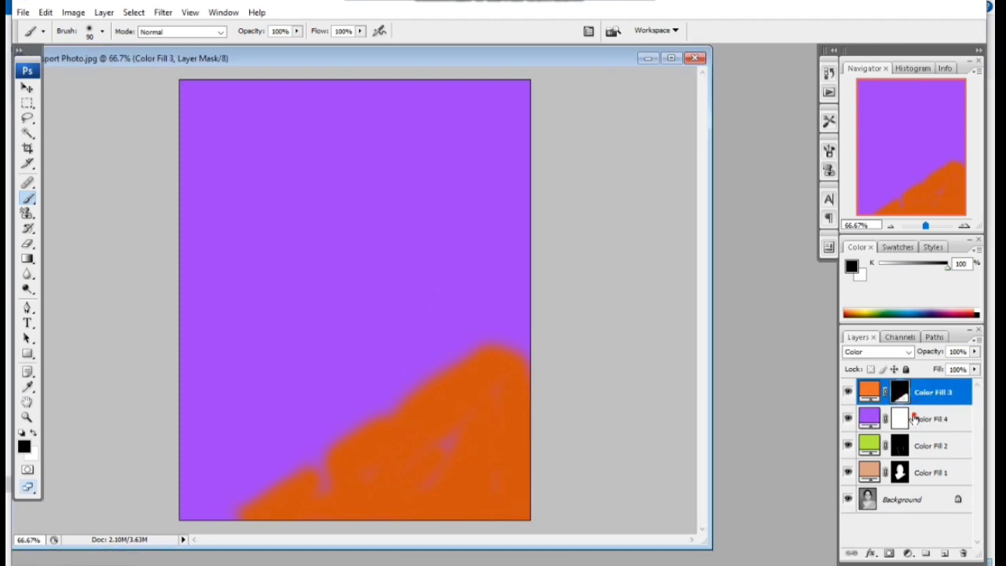
drag(914, 418, 913, 385)
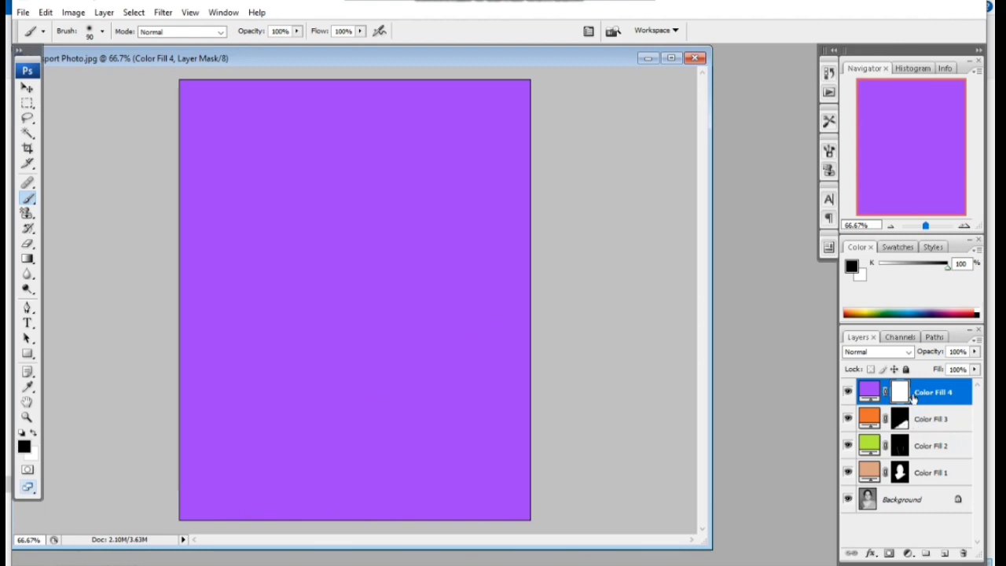
key(ctrl+i)
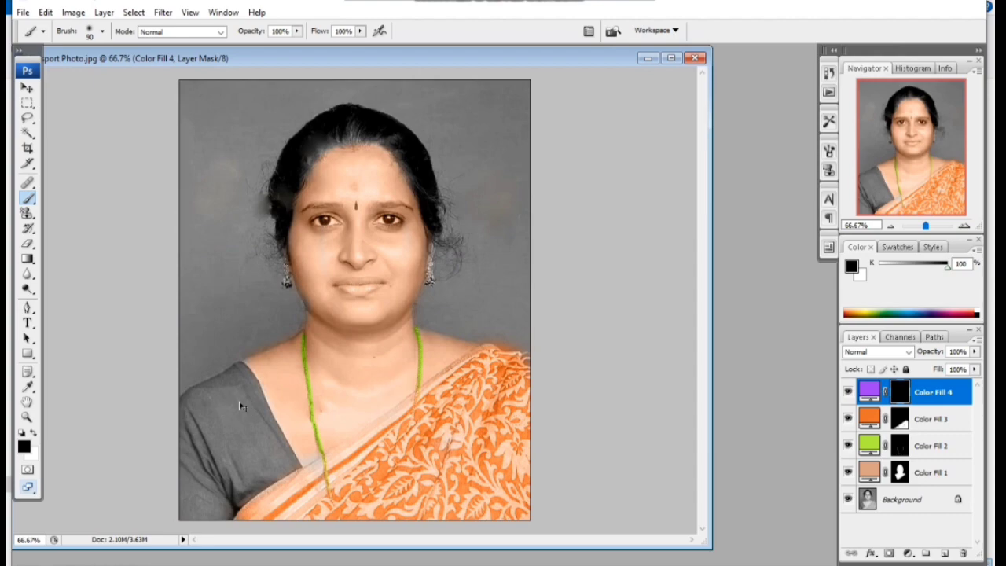
Set Color Fill 4 to Color blend mode and paint purple down the upper blouse sleeve
key(ctrl+plus)
key(ctrl+plus)
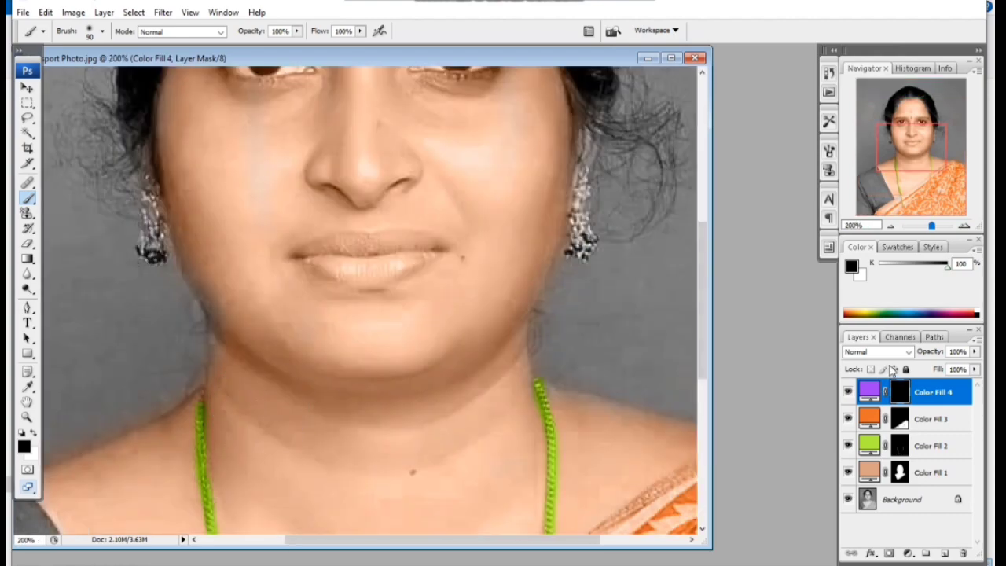
click(881, 353)
click(863, 331)
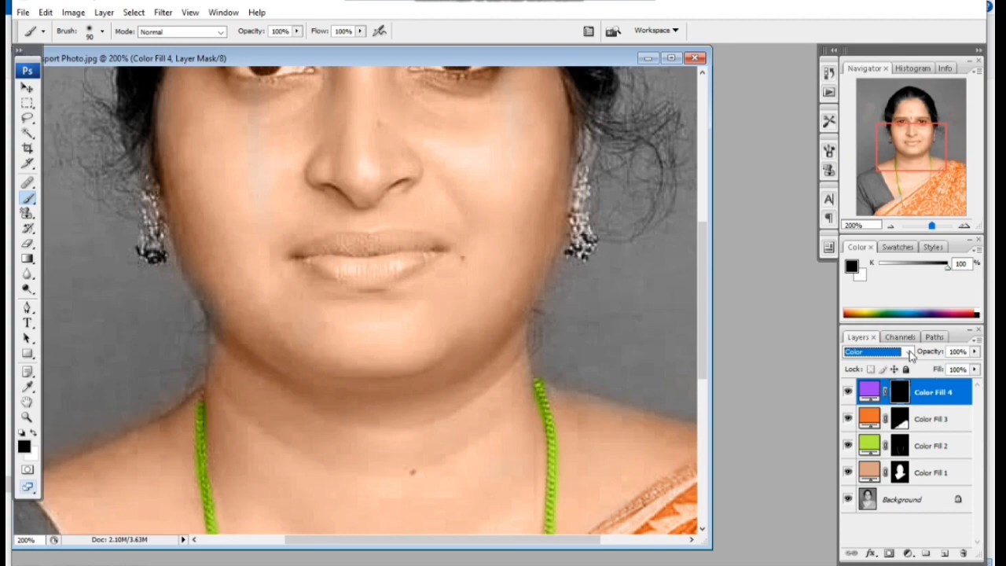
drag(397, 420, 390, 288)
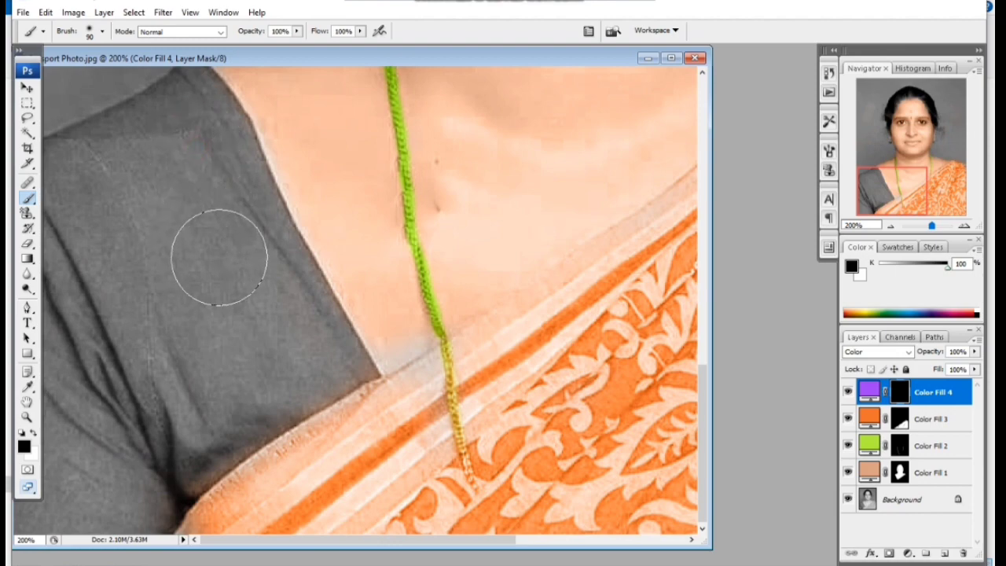
click(32, 432)
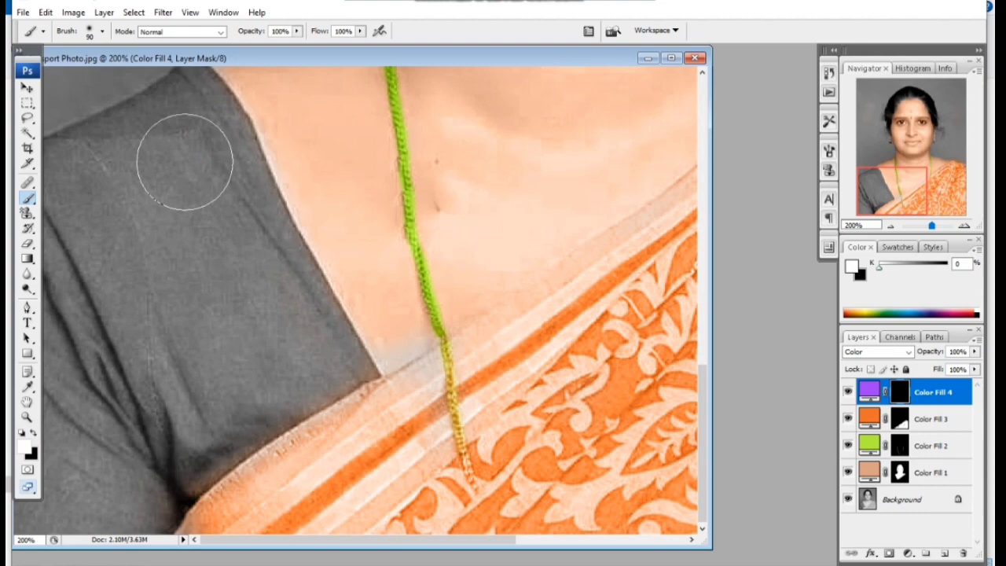
scroll(188, 188, up, 3)
drag(185, 212, 211, 346)
mouse_move(200, 279)
mouse_down()
mouse_move(294, 393)
mouse_move(300, 456)
mouse_move(338, 507)
mouse_up()
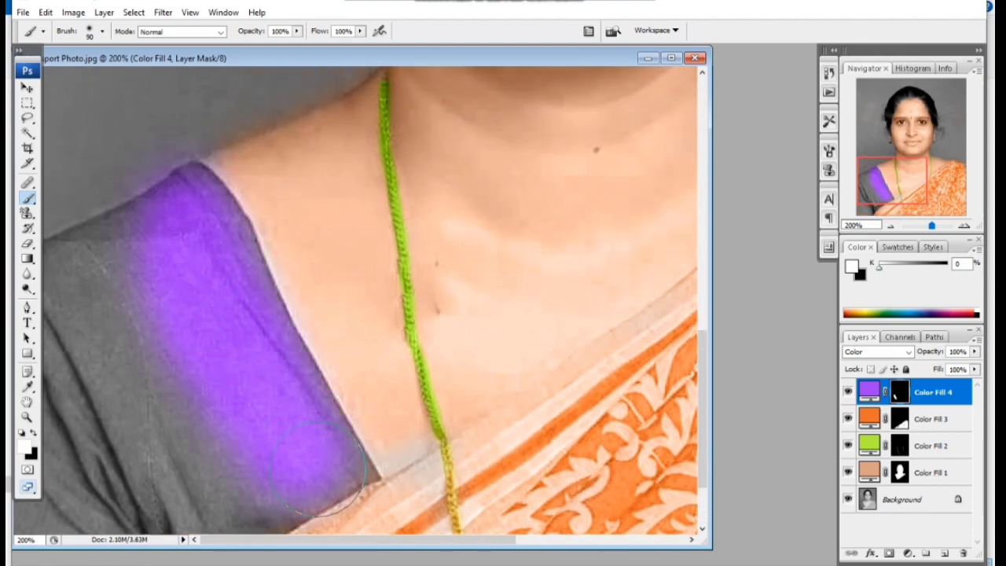
Paint purple over the blouse's left shoulder, lower sleeve and the last grey patch
key(ctrl+minus)
key(ctrl+minus)
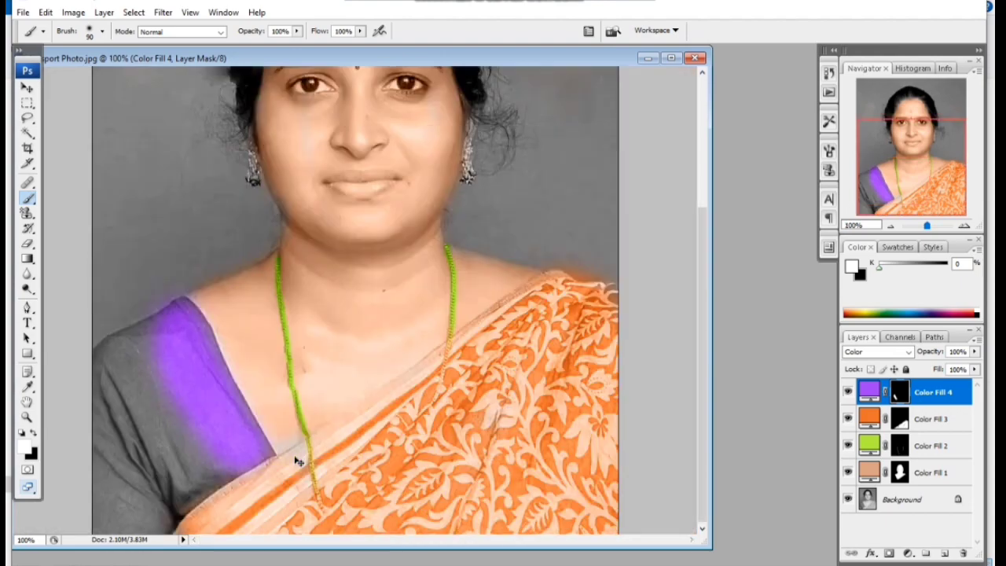
mouse_move(222, 385)
mouse_down()
mouse_move(185, 410)
mouse_move(195, 474)
mouse_up()
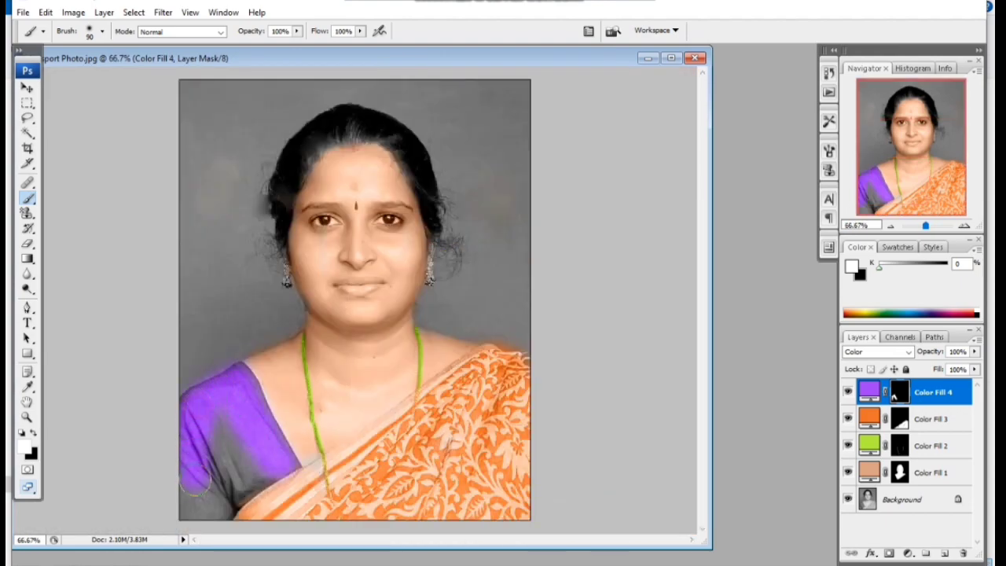
mouse_move(229, 438)
mouse_down()
mouse_move(222, 476)
mouse_move(257, 454)
mouse_move(207, 511)
mouse_up()
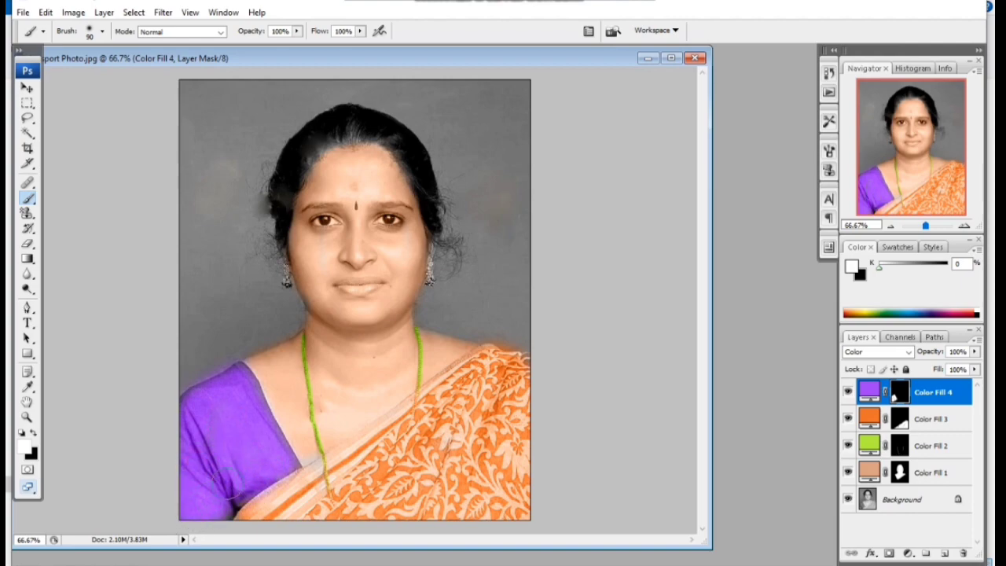
drag(246, 480, 228, 486)
click(27, 88)
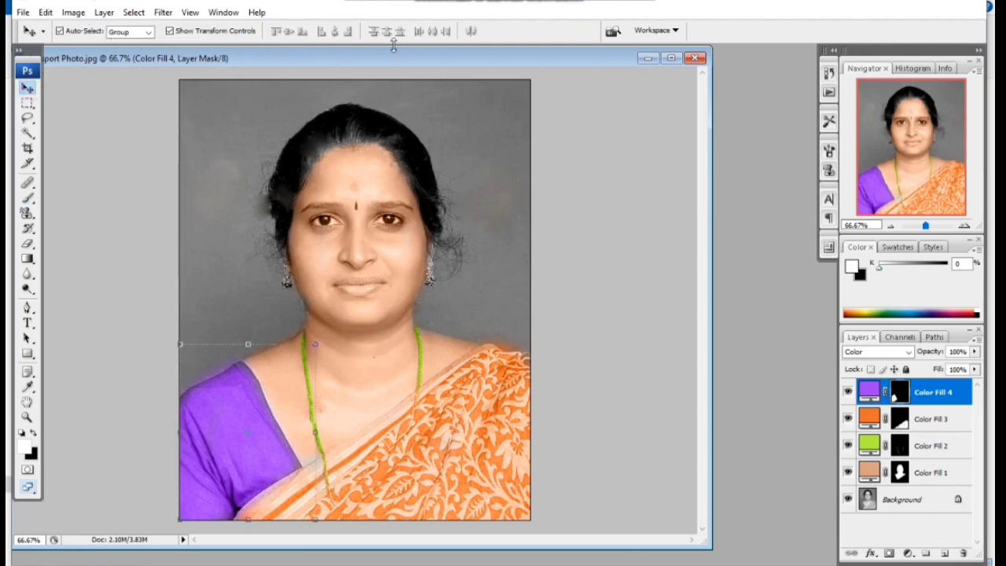
Deselect the purple fill, make Background the active layer, and clear the backdrop selection
click(580, 313)
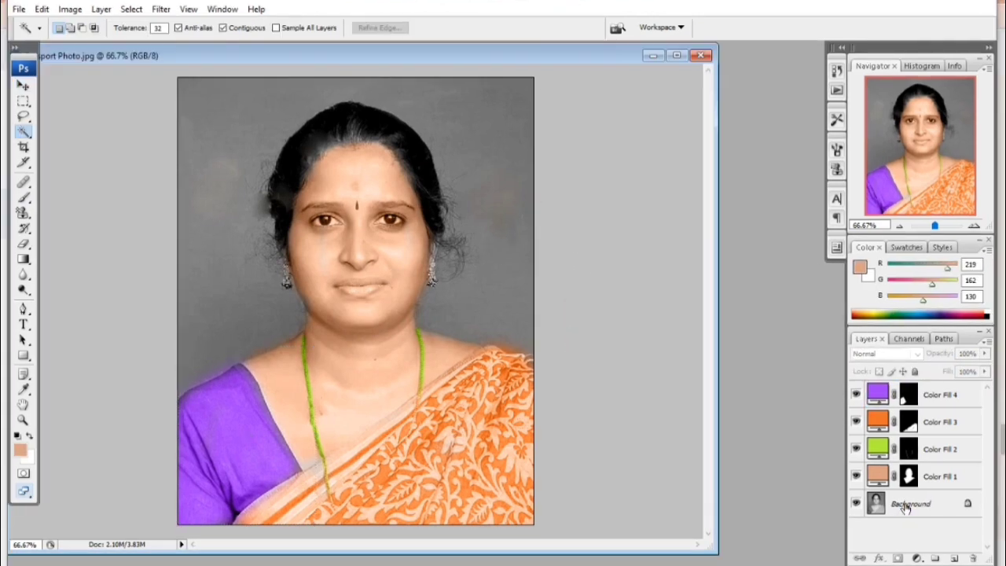
click(906, 505)
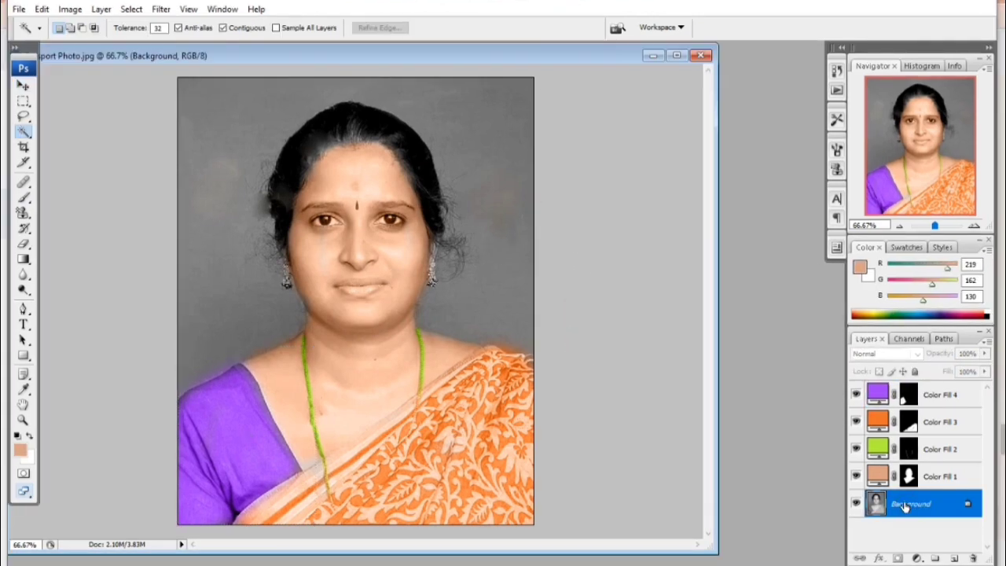
click(219, 179)
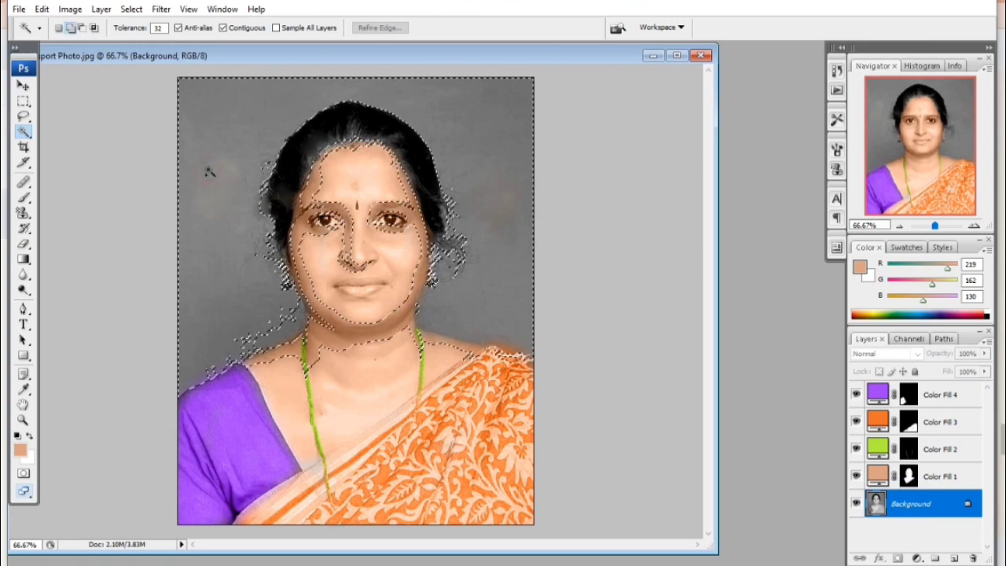
key(ctrl+d)
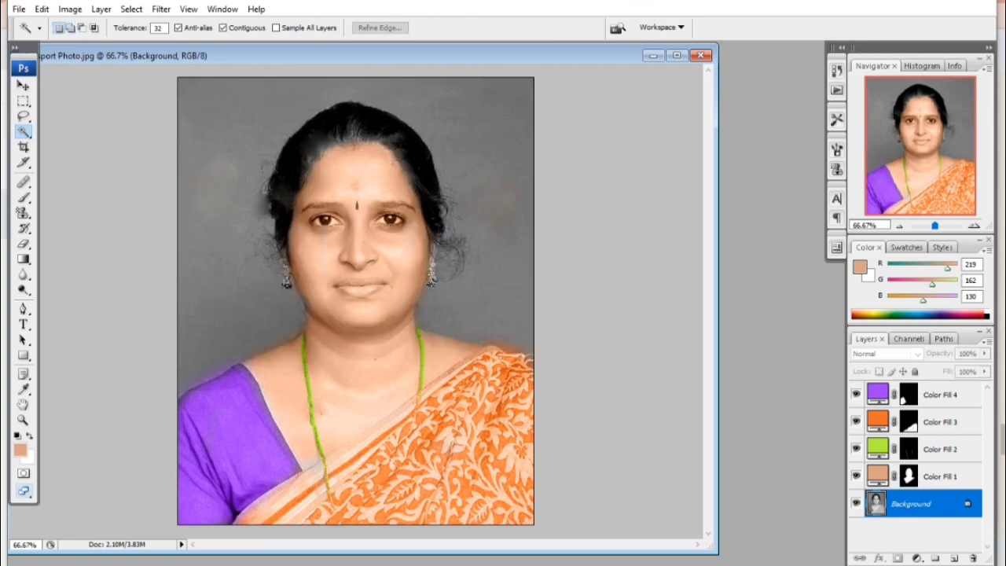
key(v)
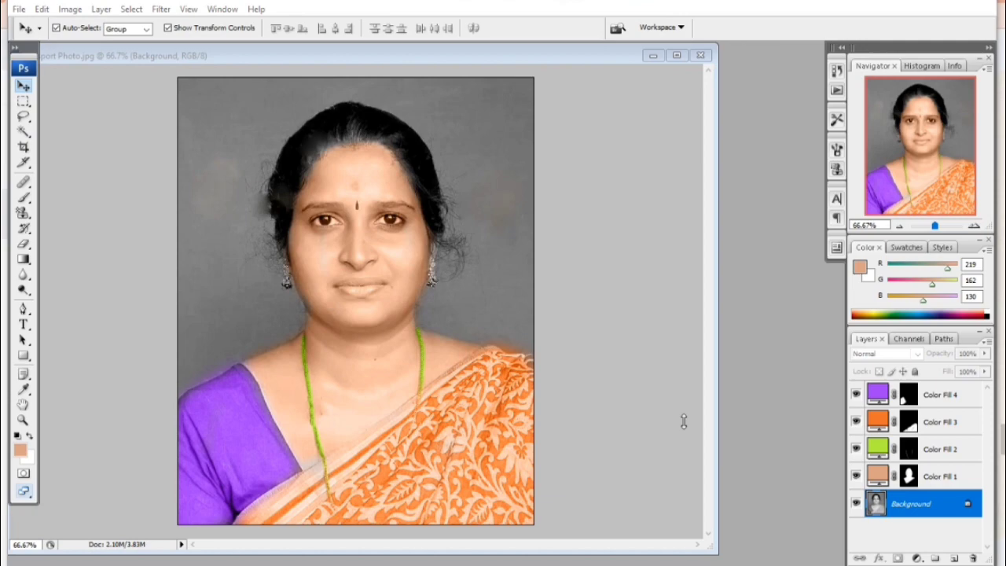
Merge Color Fill 1, 2, 3 and 4 down into the Background layer one by one
click(910, 476)
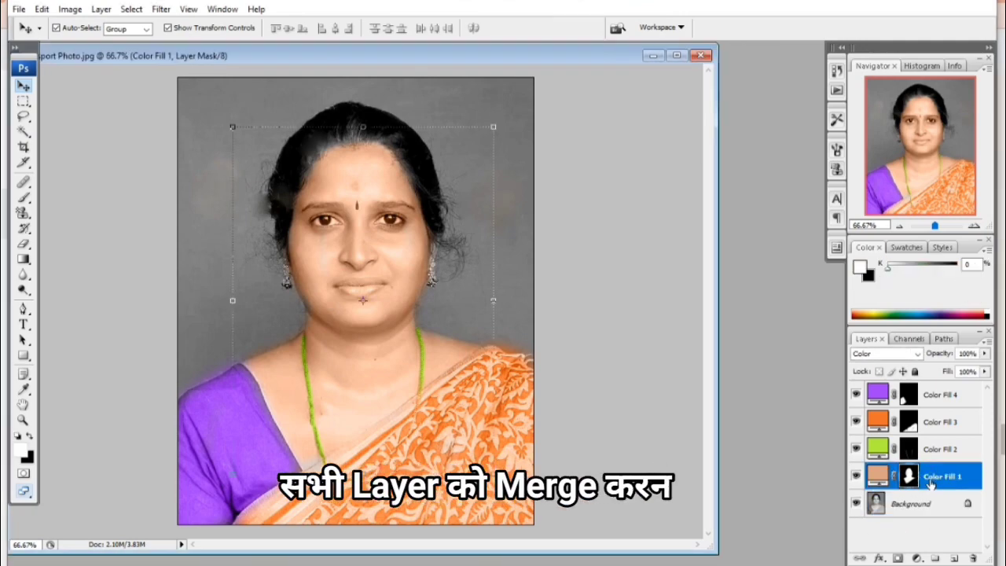
key(ctrl+e)
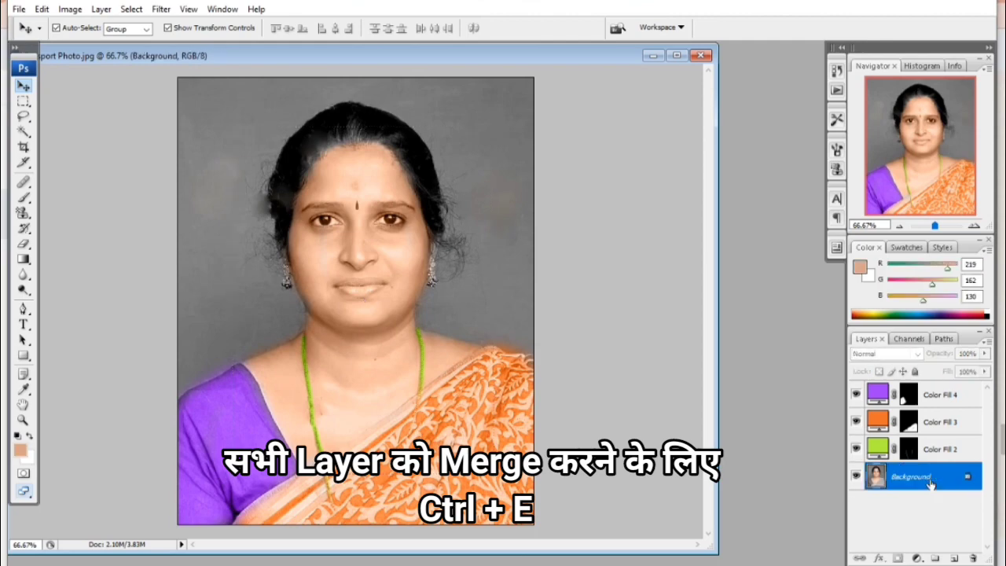
click(931, 453)
key(ctrl+e)
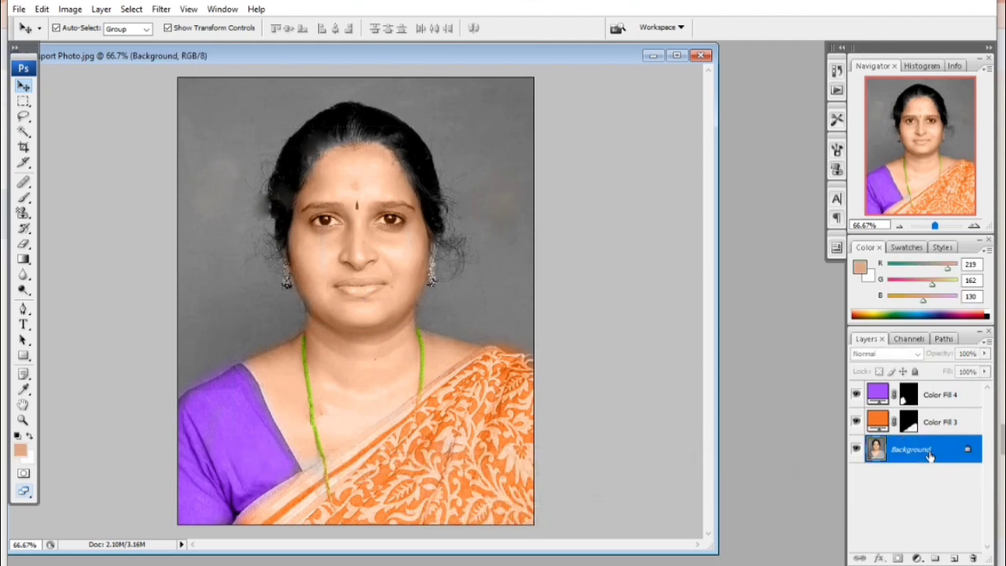
click(930, 424)
key(ctrl+e)
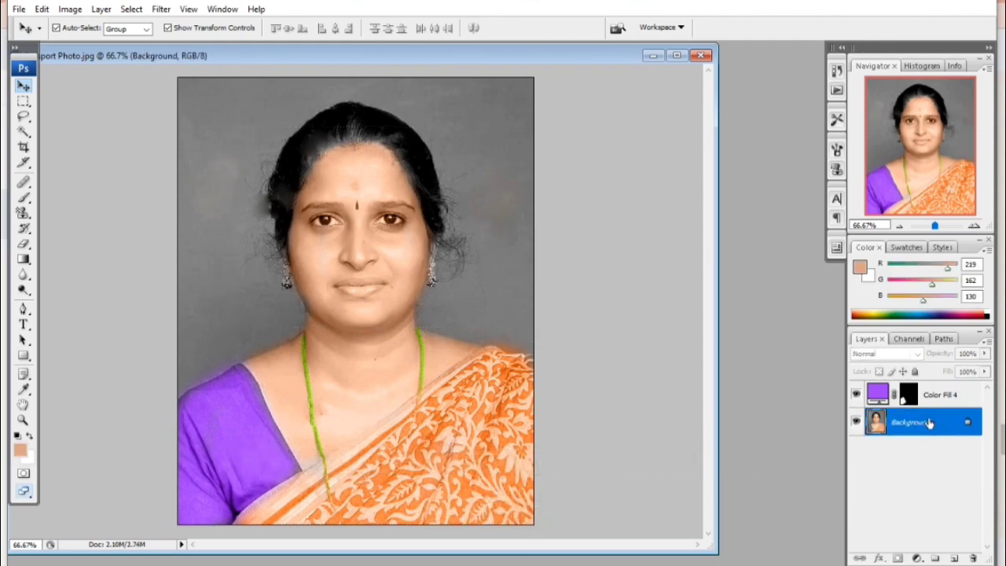
click(932, 397)
key(ctrl+e)
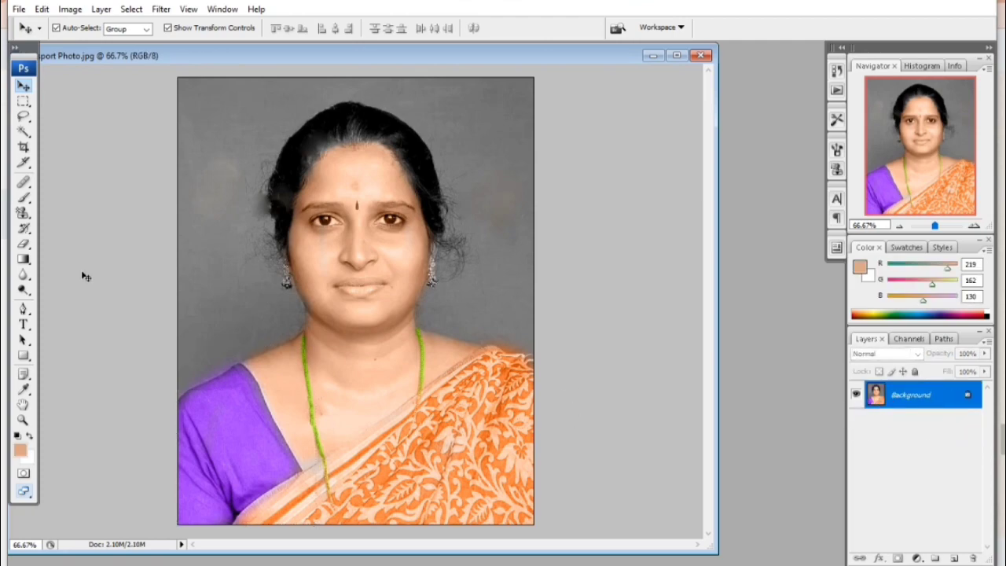
click(24, 131)
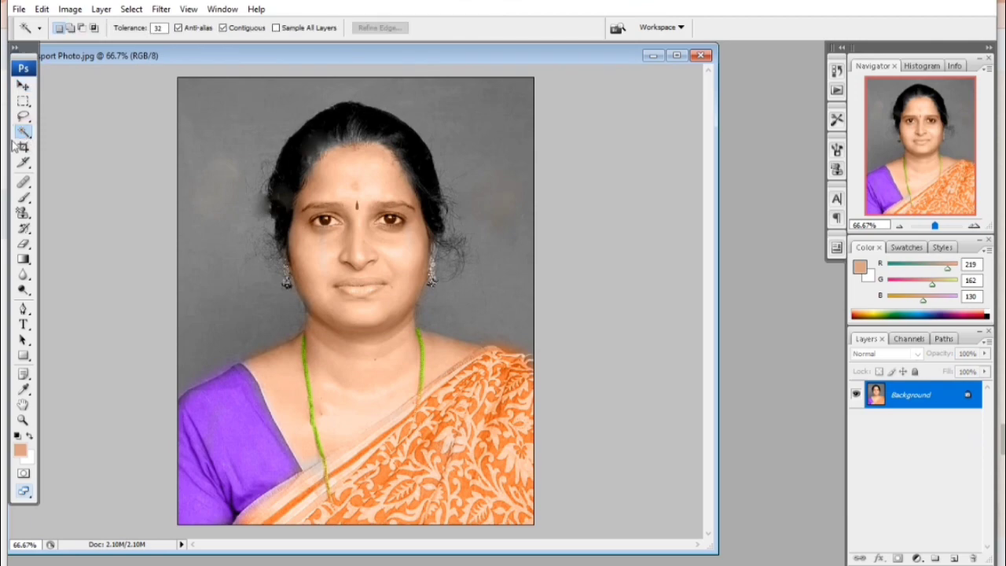